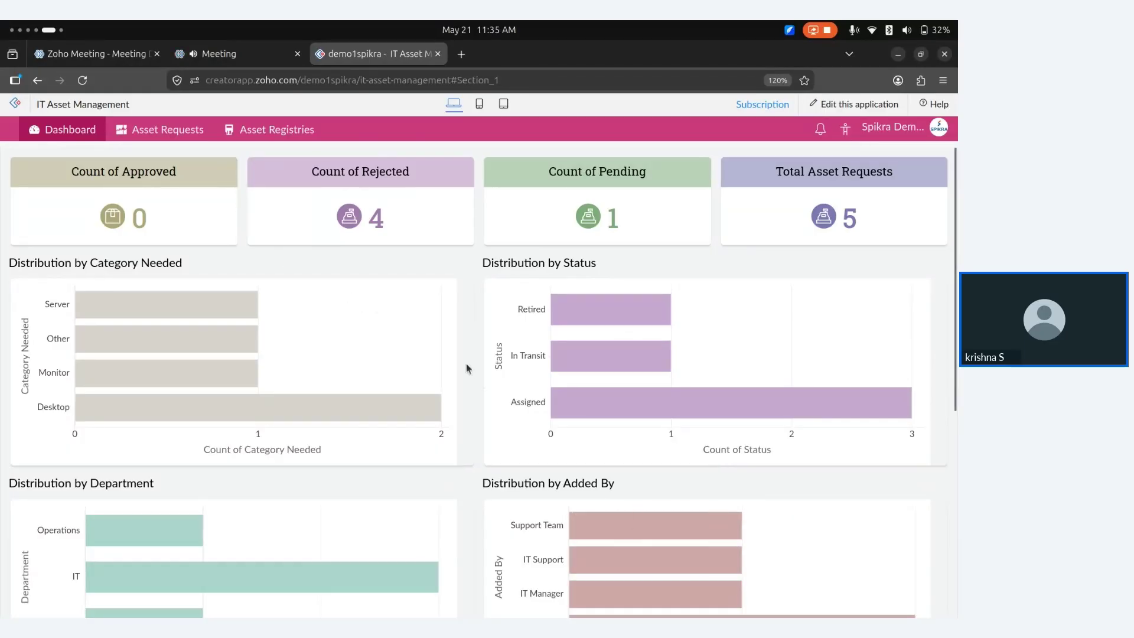
# Examine the dashboard's request counts, distribution charts and the table of all asset requests
pyautogui.scroll(-6, 486, 384)
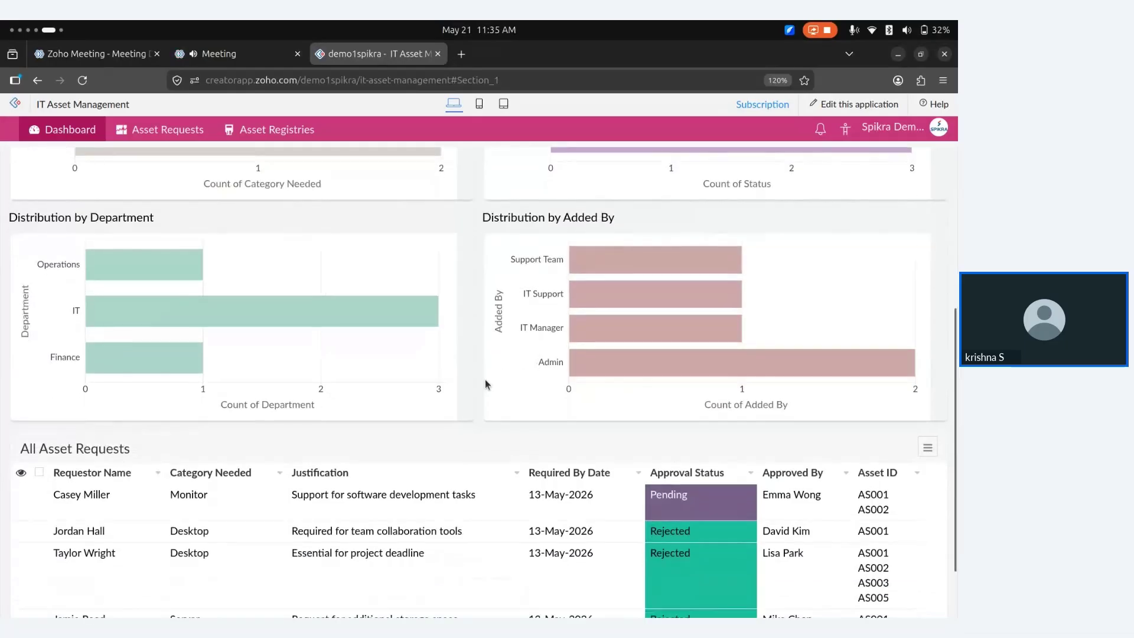
pyautogui.scroll(6, 486, 383)
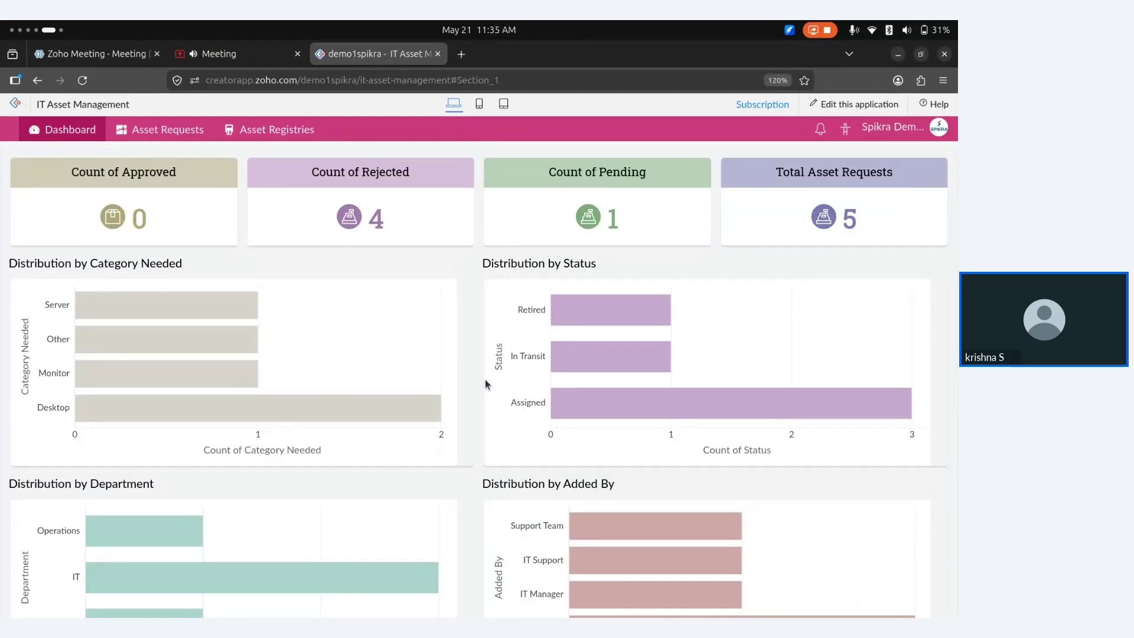
pyautogui.scroll(-1, 485, 384)
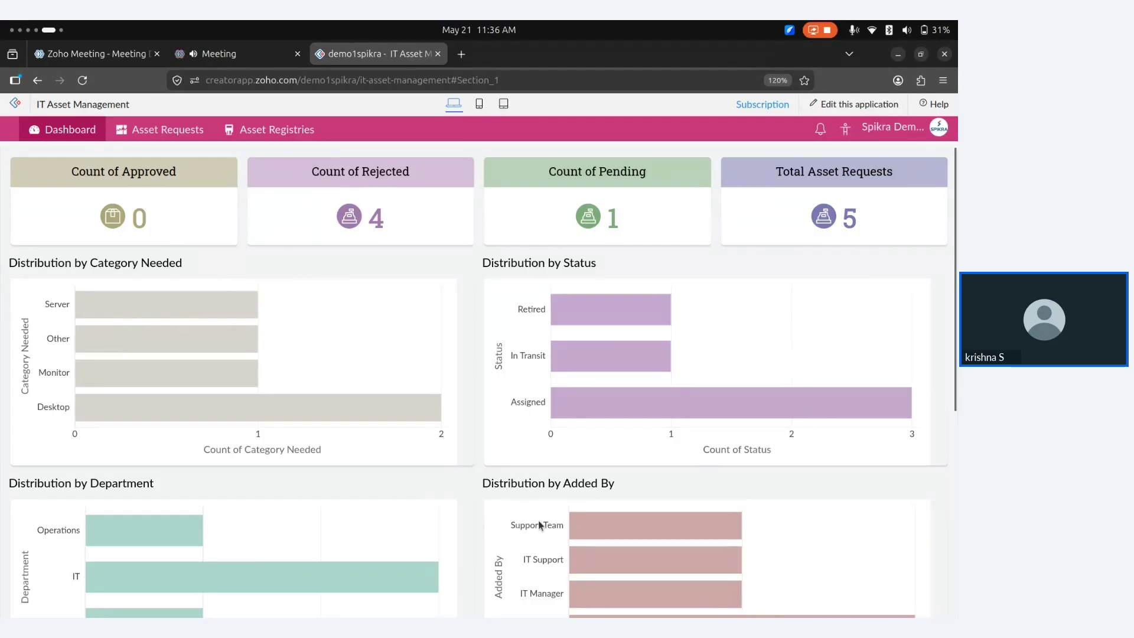
pyautogui.scroll(-3, 473, 469)
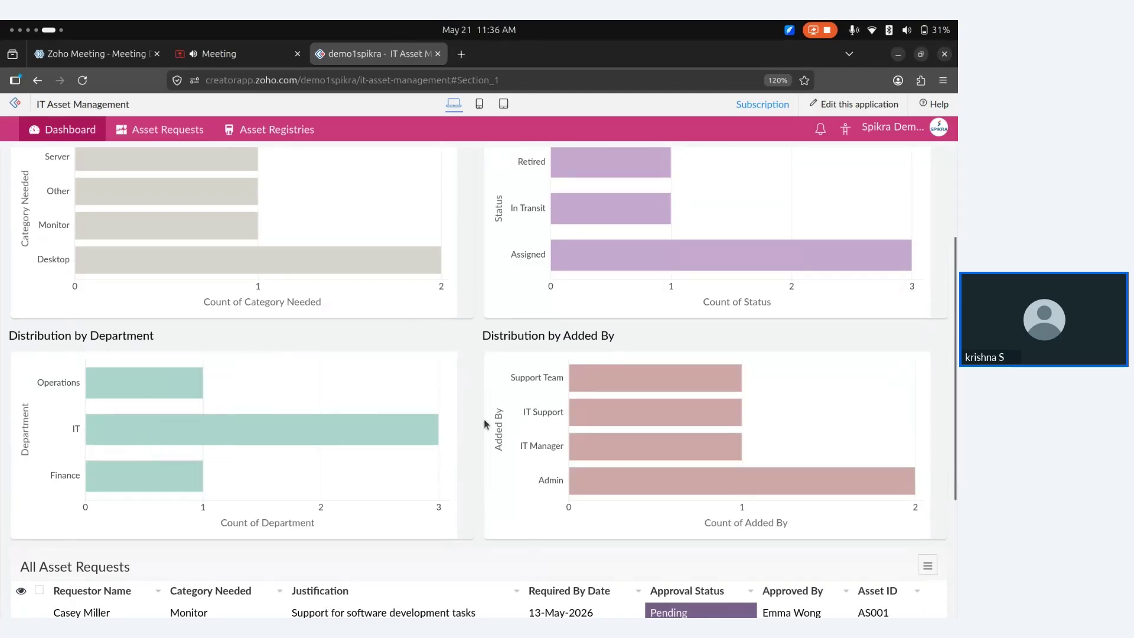
pyautogui.scroll(-3, 471, 499)
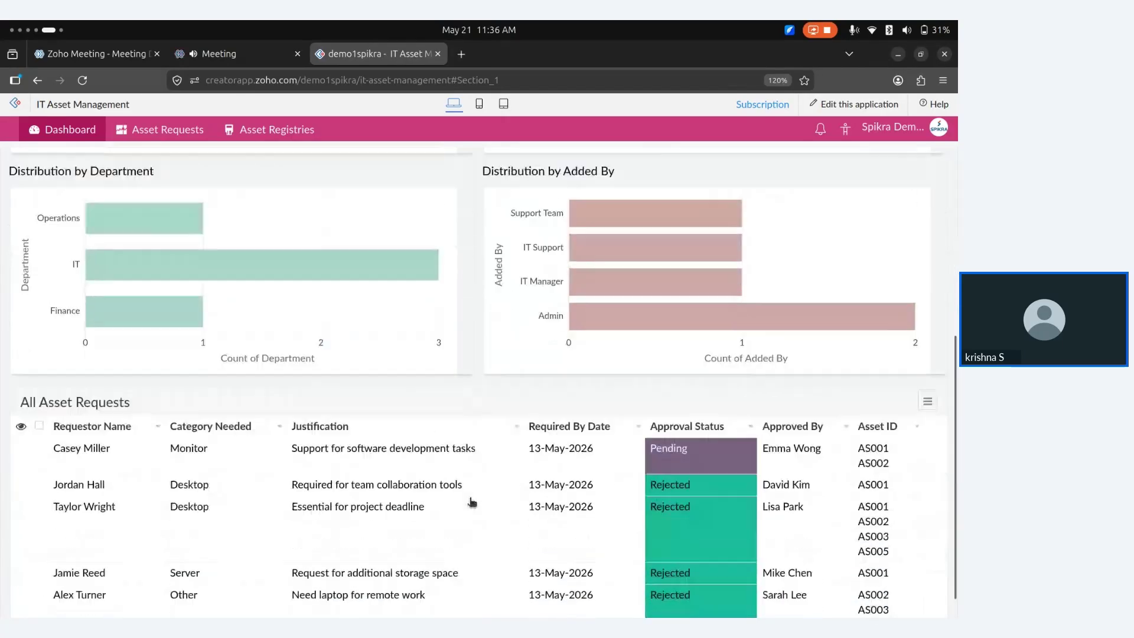
pyautogui.scroll(-1, 471, 502)
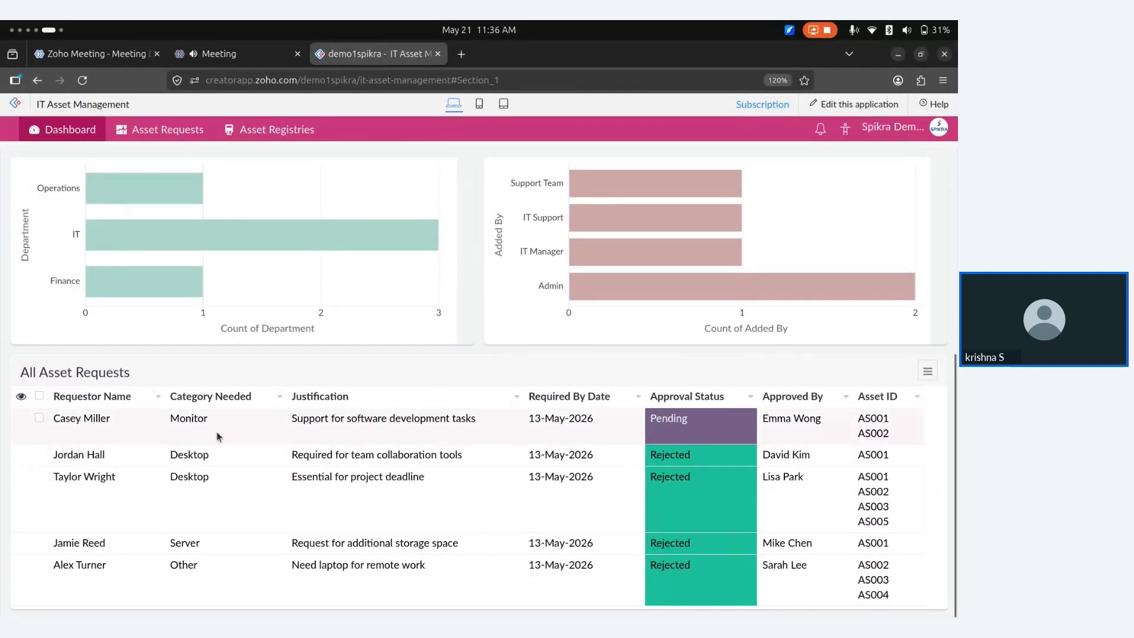
pyautogui.scroll(5, 749, 397)
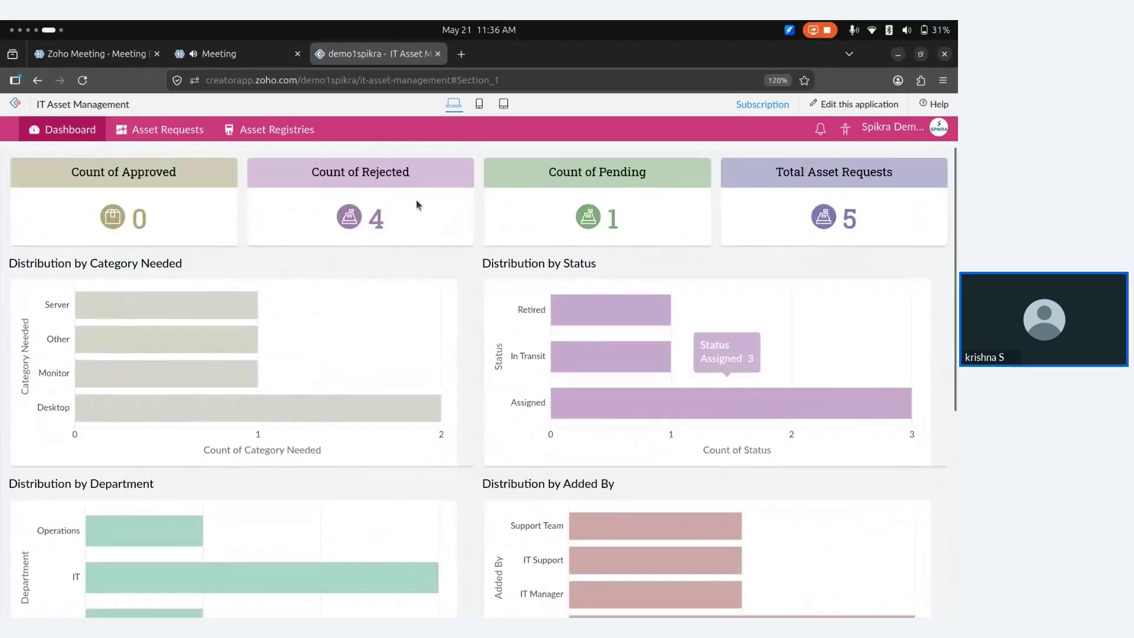
# Open a blank Asset Request form
pyautogui.moveTo(167, 132)
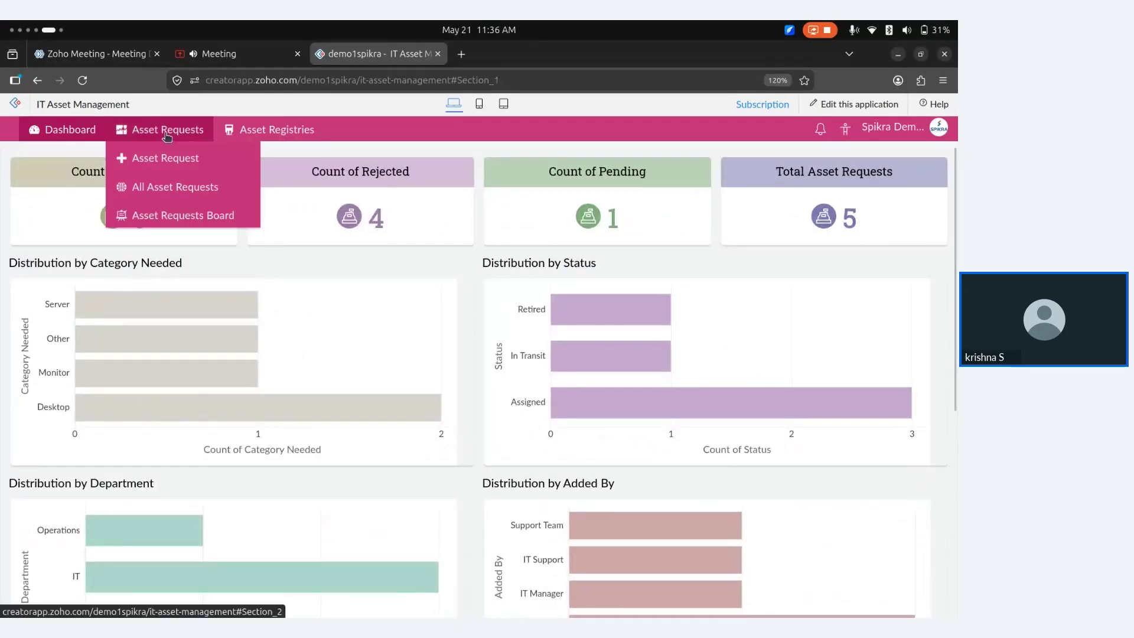
pyautogui.click(183, 166)
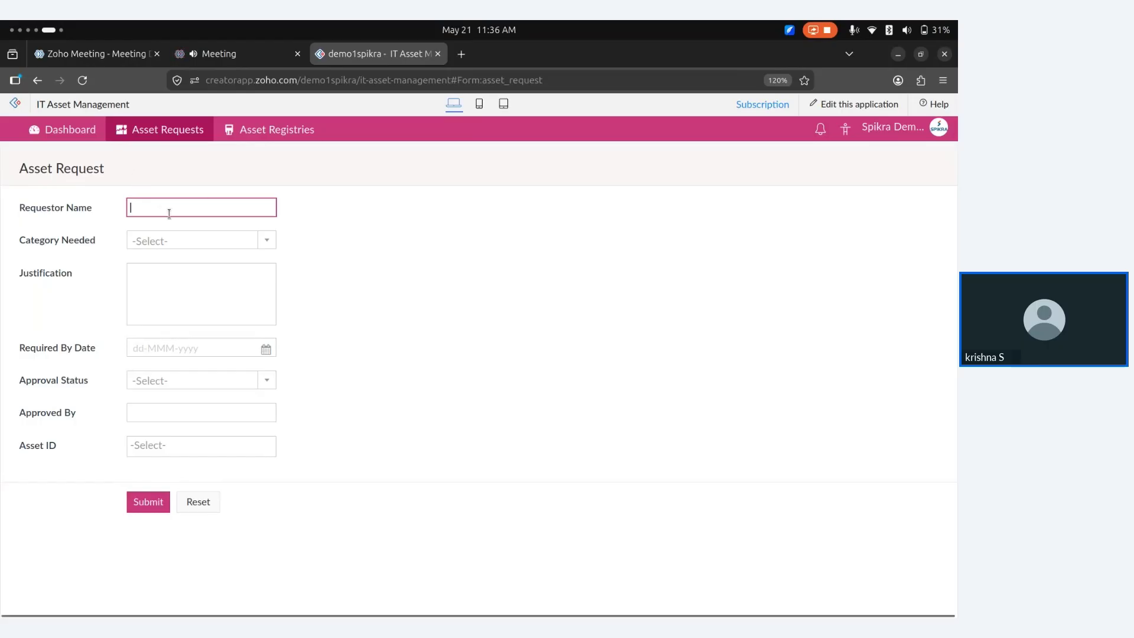
pyautogui.click(179, 239)
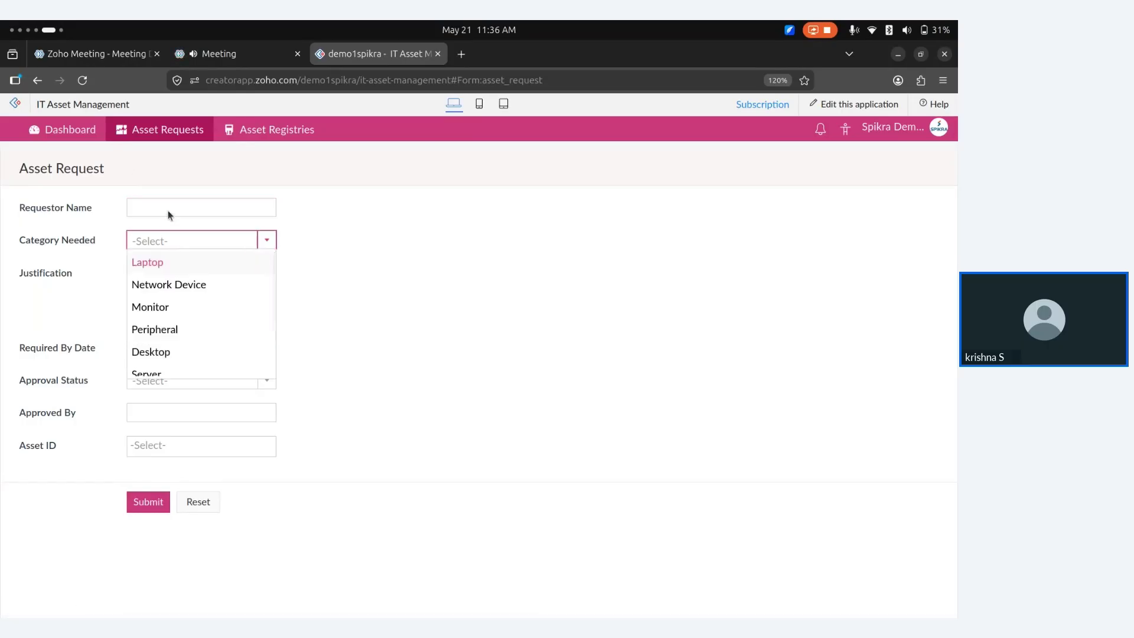
pyautogui.click(167, 212)
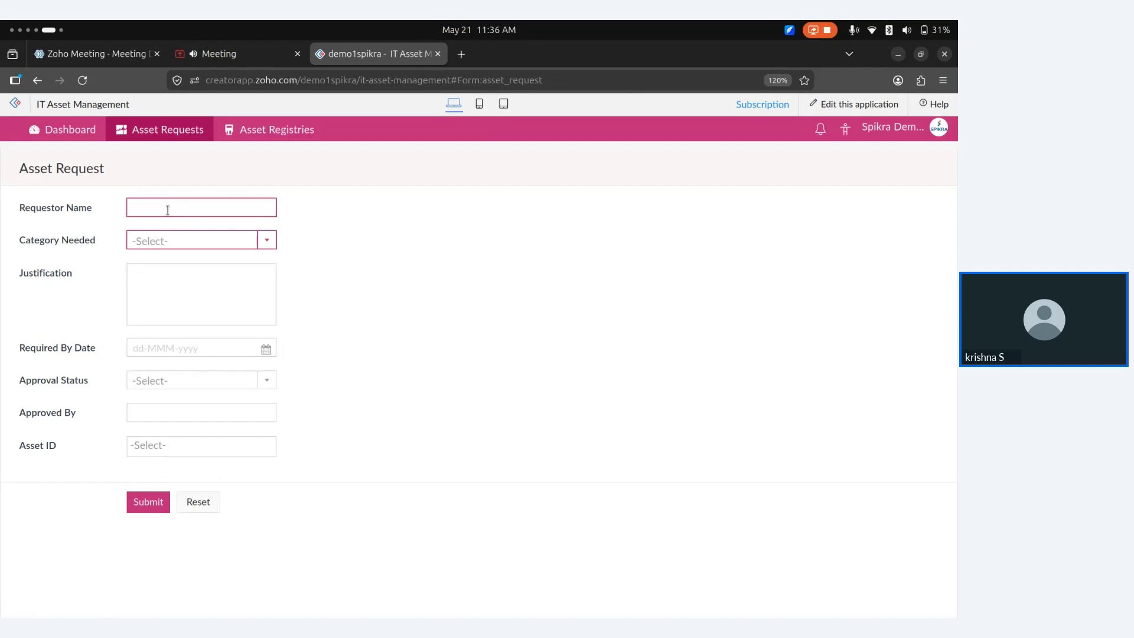
pyautogui.write('Jack')
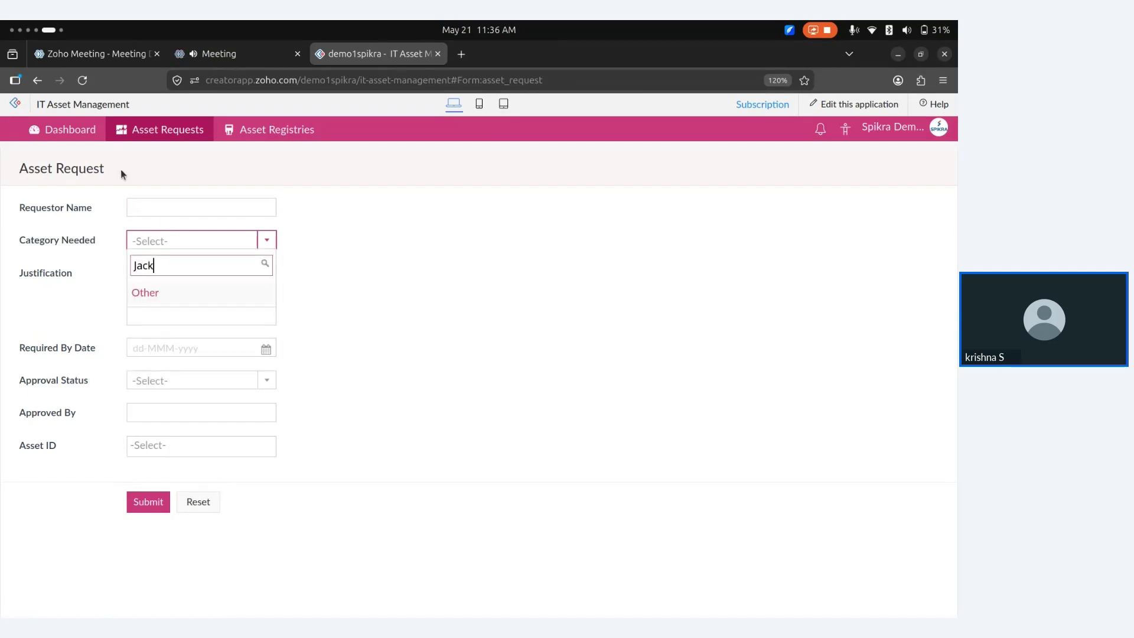
pyautogui.press('BackSpace')
pyautogui.press('BackSpace')
pyautogui.press('BackSpace')
pyautogui.press('BackSpace')
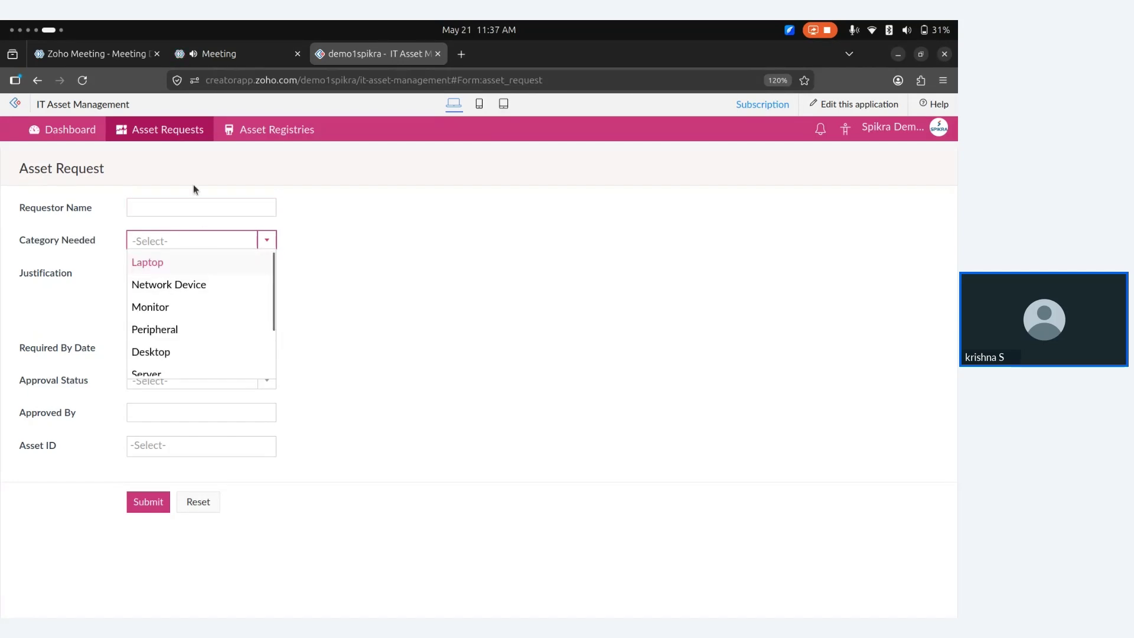
pyautogui.click(161, 207)
pyautogui.write('Jacck')
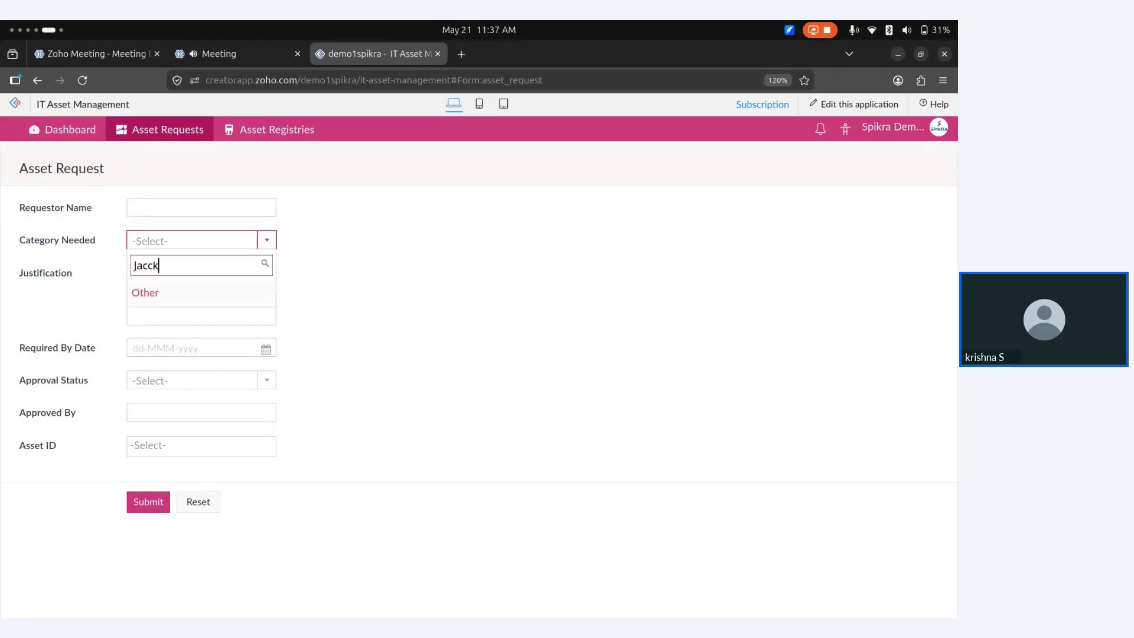
pyautogui.press('Return')
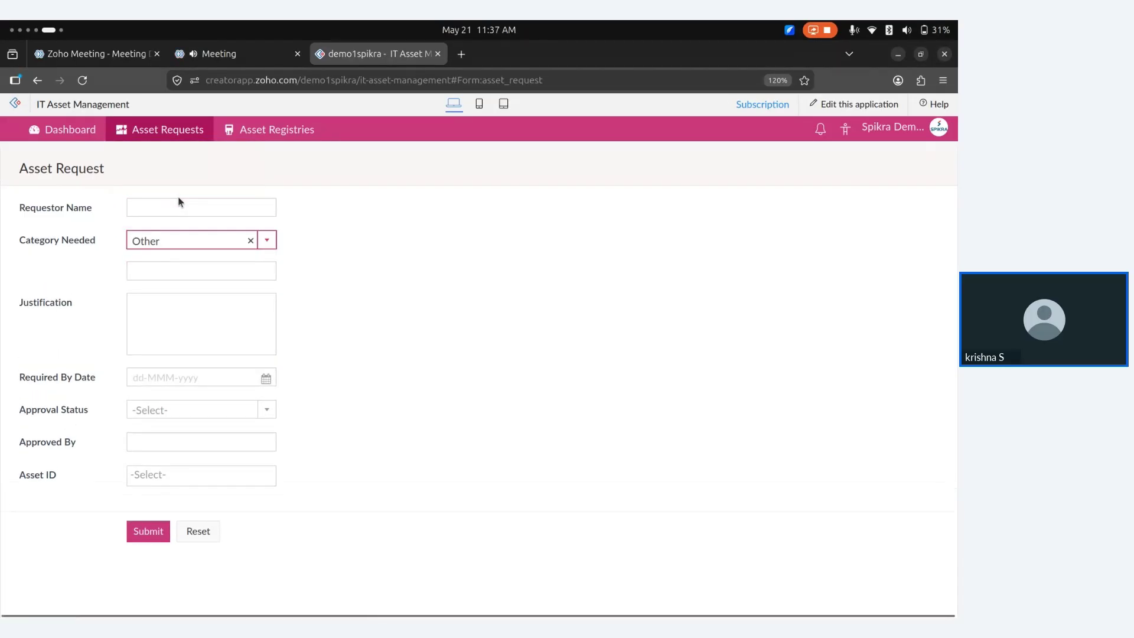
# Enter the requestor's name in the asset request and set the category needed to Laptop
pyautogui.click(149, 204)
pyautogui.write('Jac')
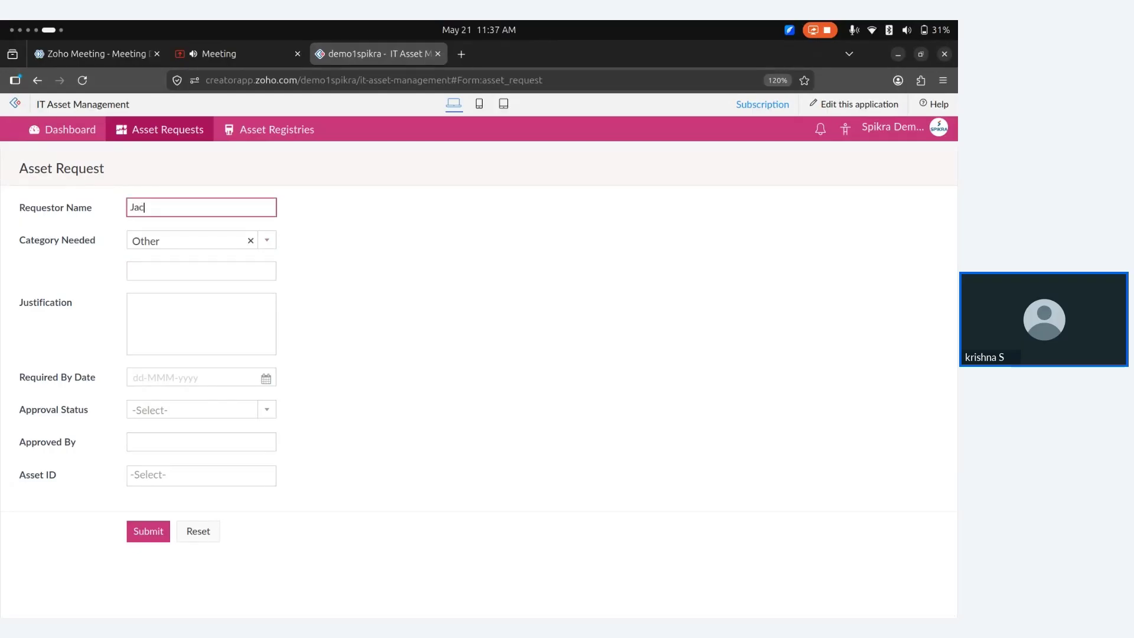
pyautogui.write('k')
pyautogui.click(177, 242)
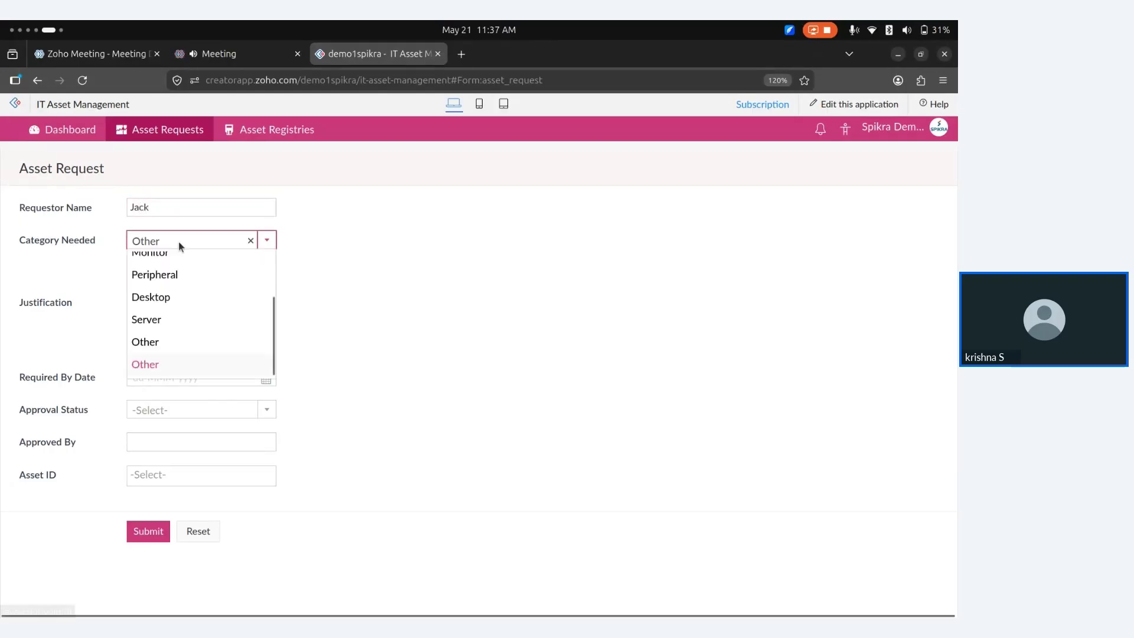
pyautogui.scroll(1, 175, 305)
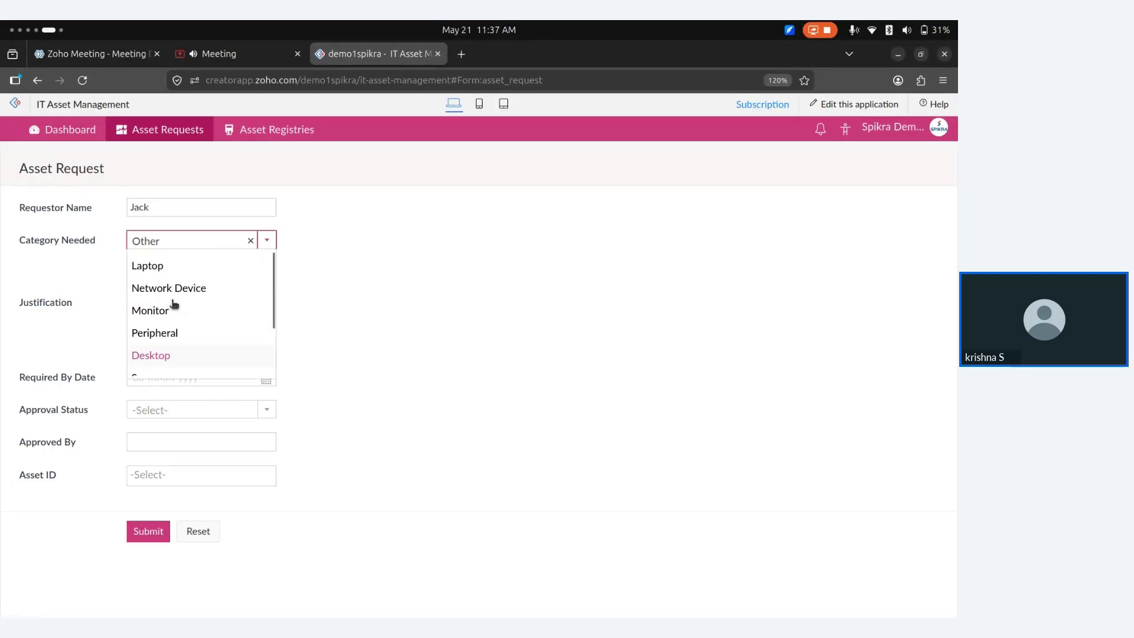
pyautogui.click(168, 262)
# Enter the justification "My old laptop is slow" and set the required-by date to 01-Jun-2026
pyautogui.click(219, 270)
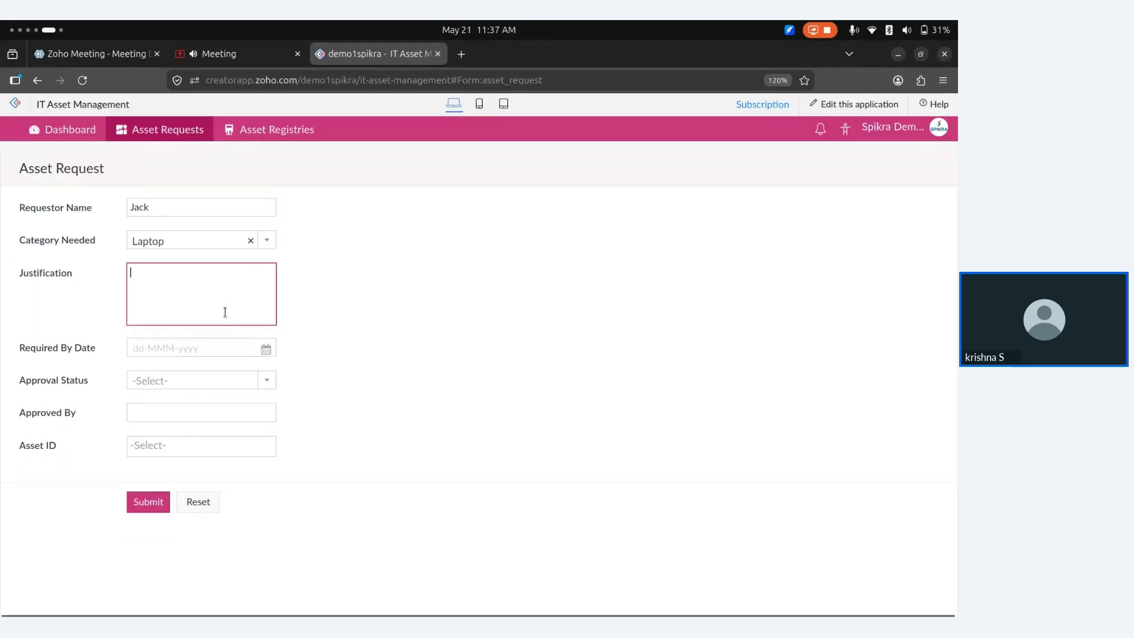
pyautogui.write('My')
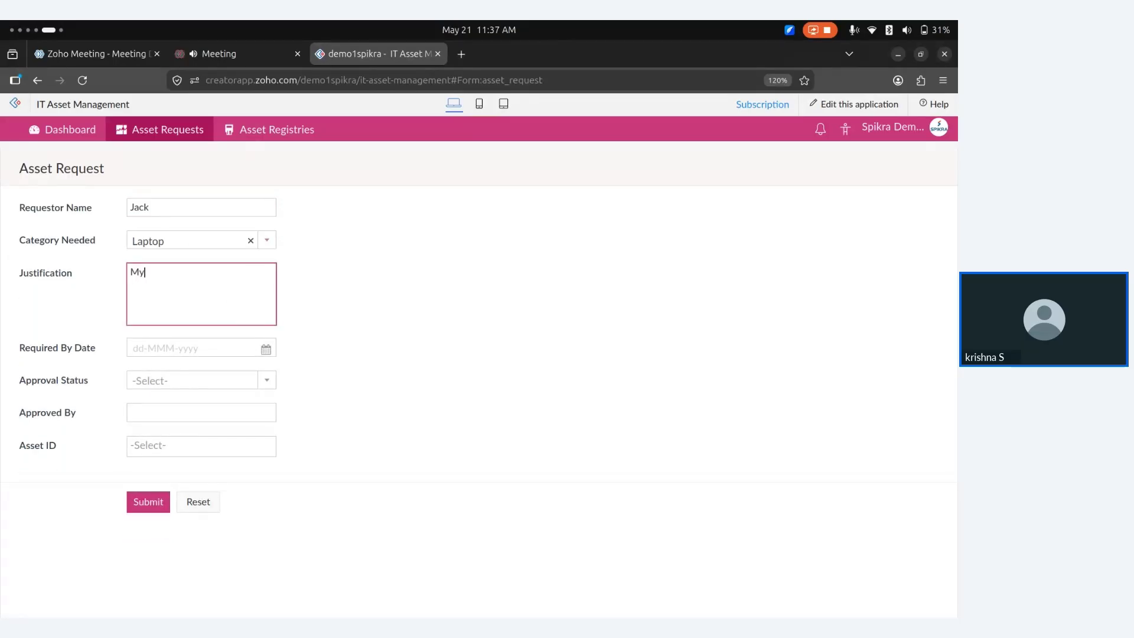
pyautogui.write(' old laptop is slow')
pyautogui.click(159, 353)
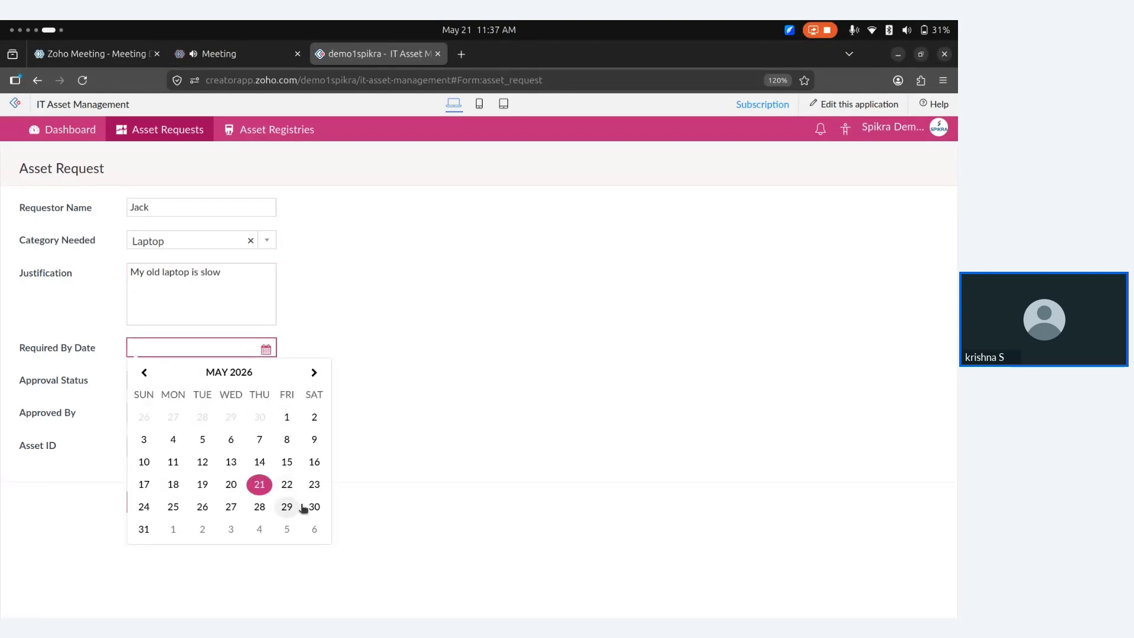
pyautogui.click(179, 530)
# Set the asset request's approval status to Pending
pyautogui.click(191, 383)
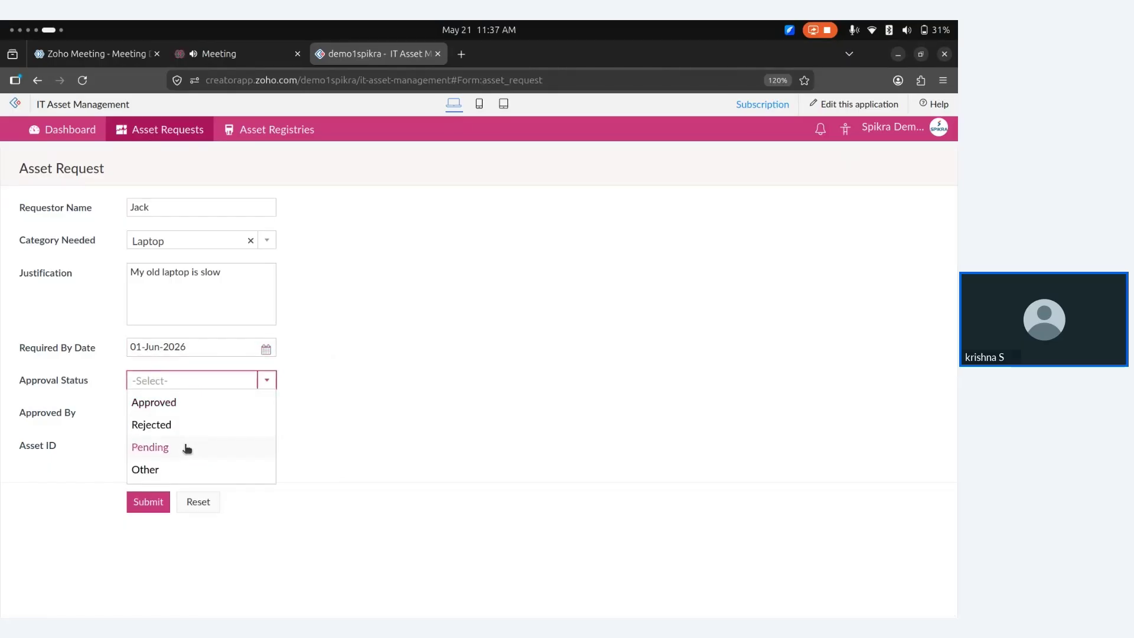
pyautogui.click(179, 476)
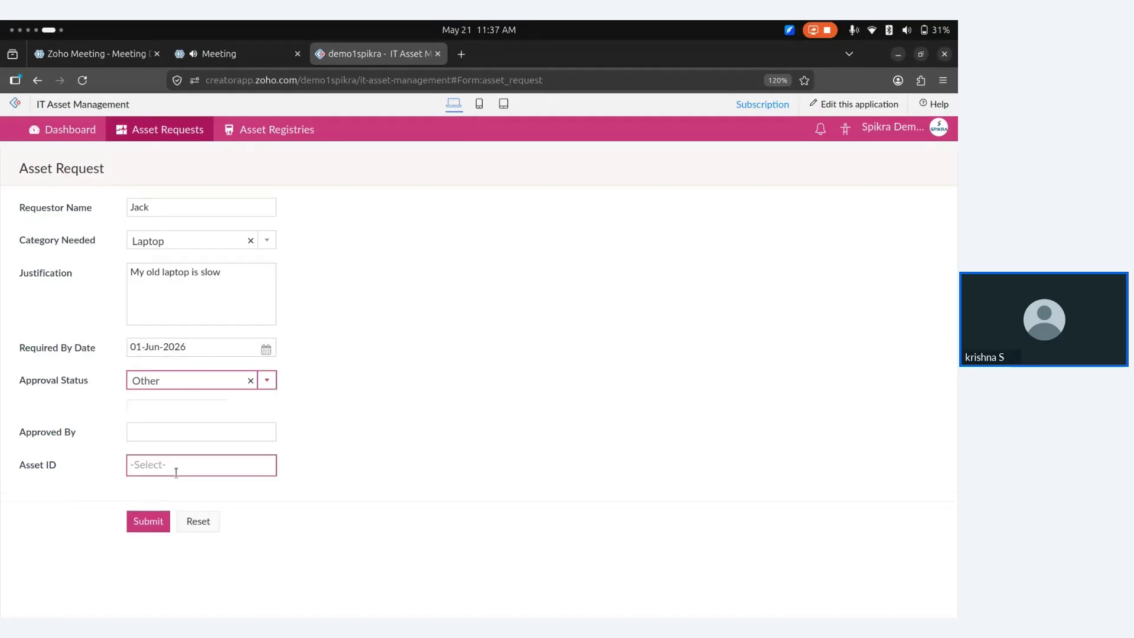
pyautogui.click(252, 381)
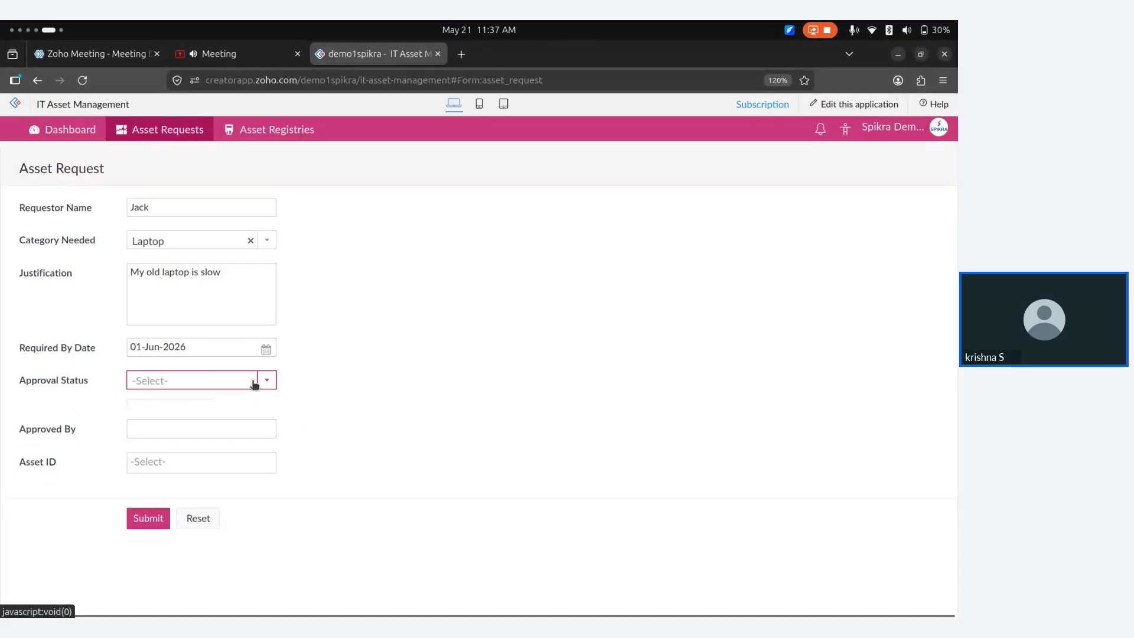
pyautogui.click(221, 380)
pyautogui.click(185, 452)
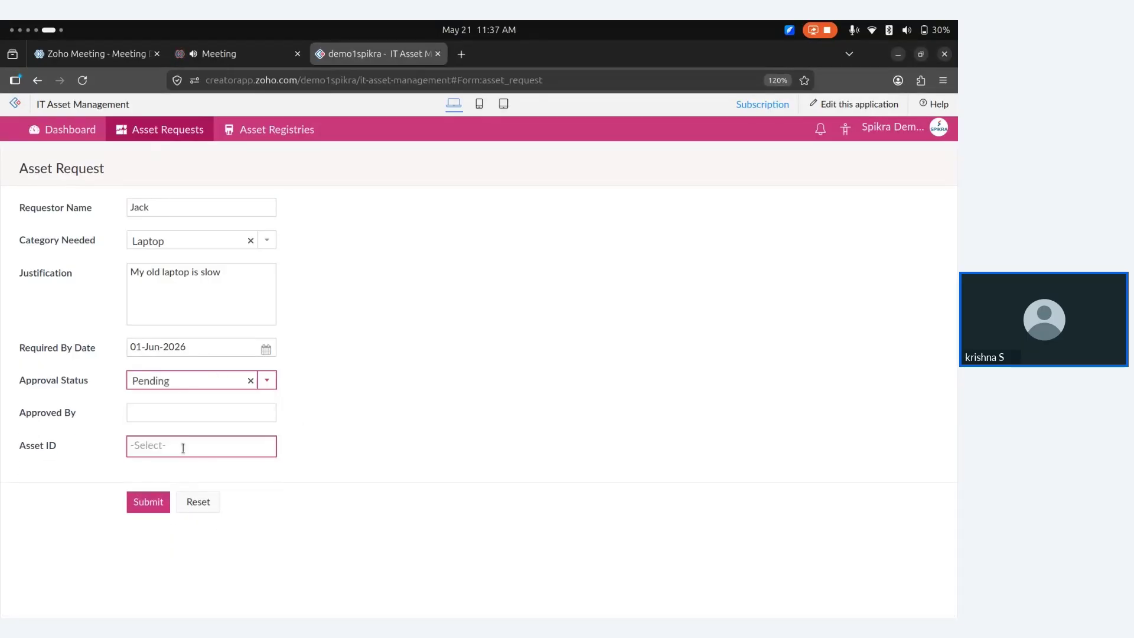
# Complete the request with the approver's name and asset ID AS004, and submit it
pyautogui.click(113, 417)
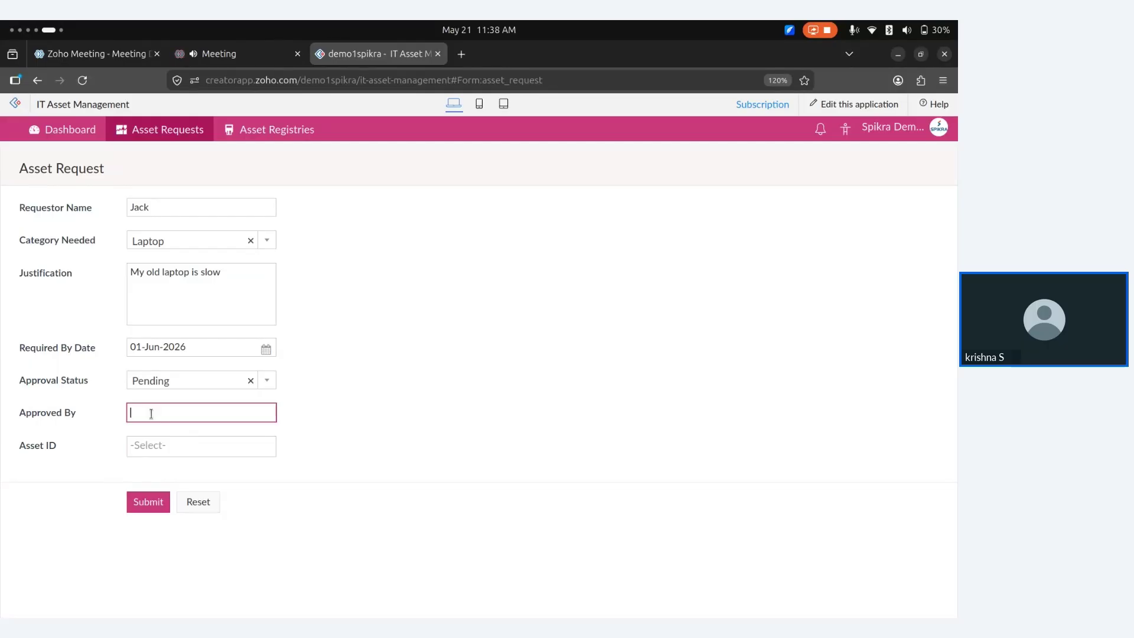
pyautogui.write('Bikram')
pyautogui.click(176, 447)
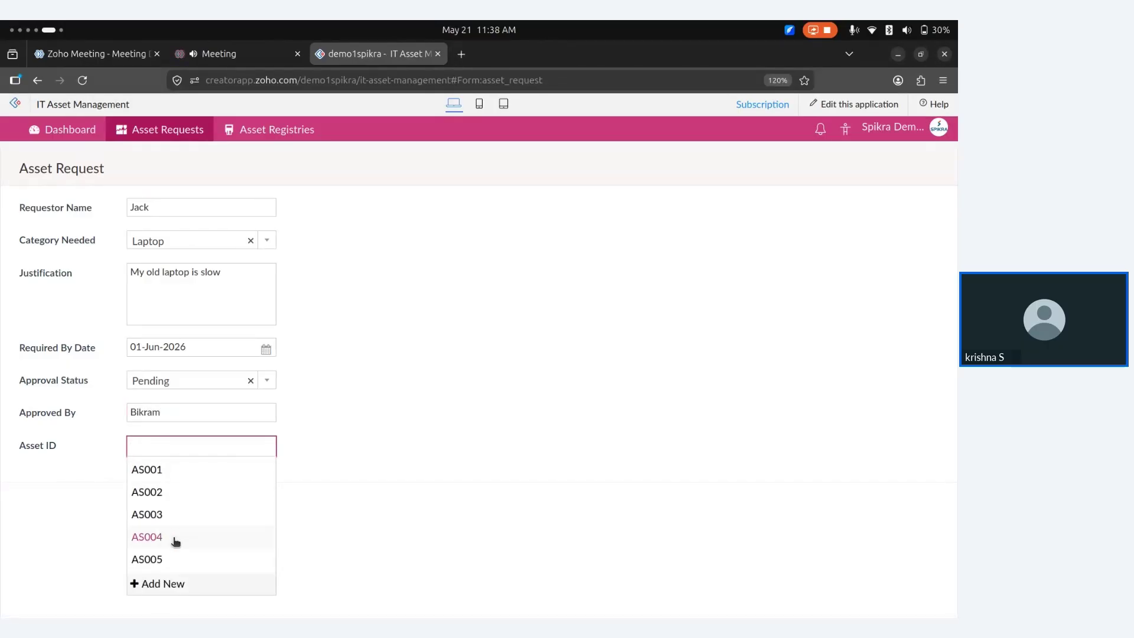
pyautogui.click(176, 538)
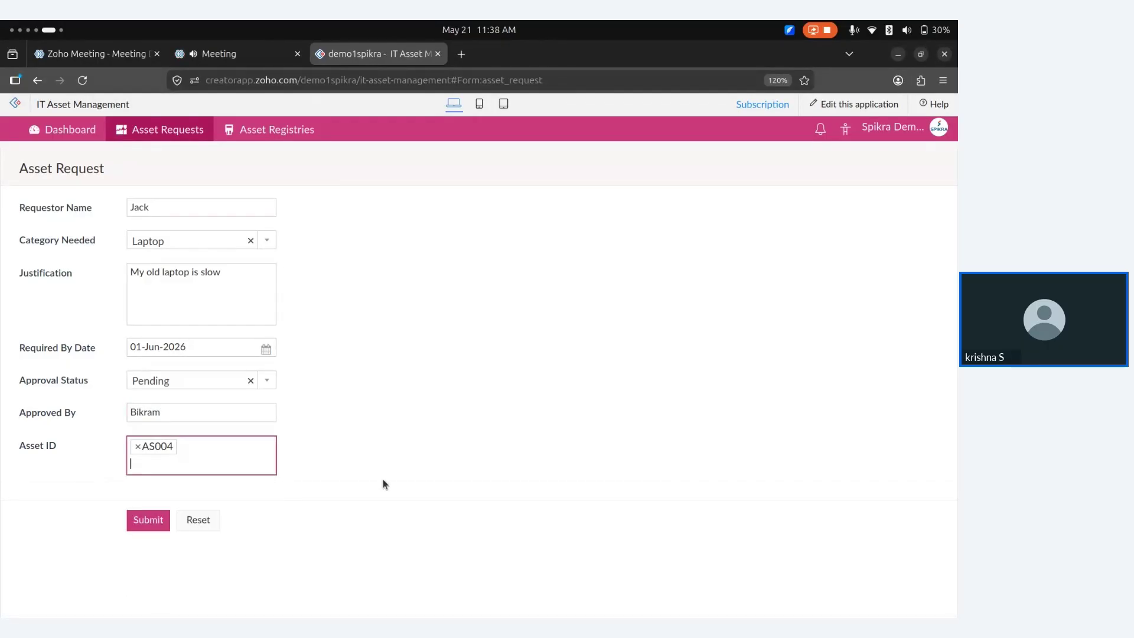
pyautogui.click(148, 520)
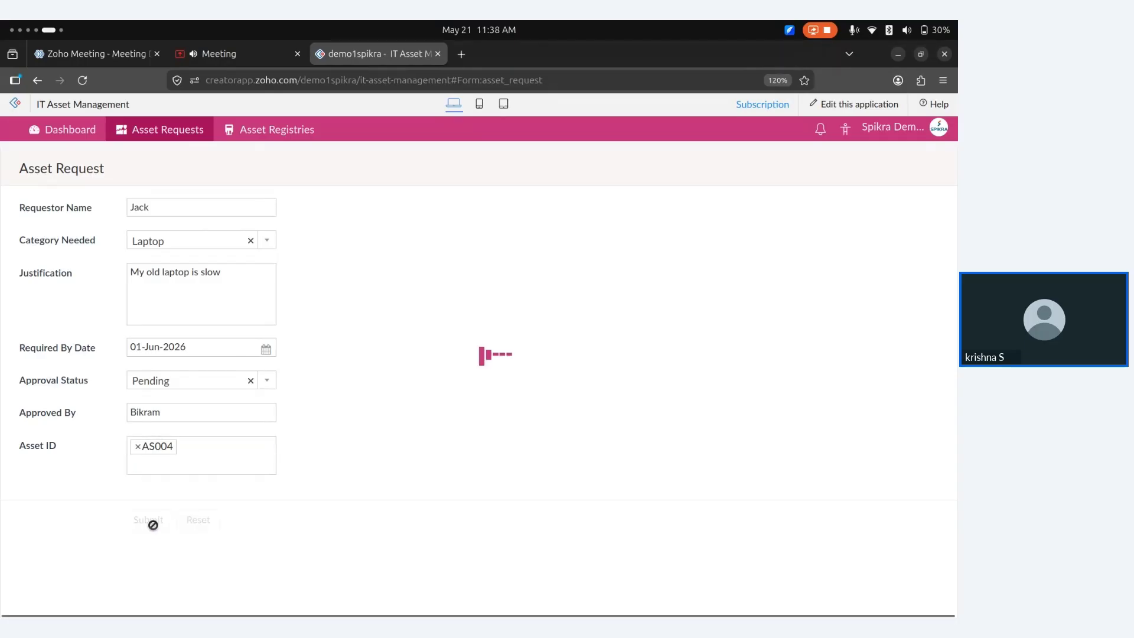
# Review the All Asset Requests report and the category columns of the Asset Requests Board
pyautogui.moveTo(160, 130)
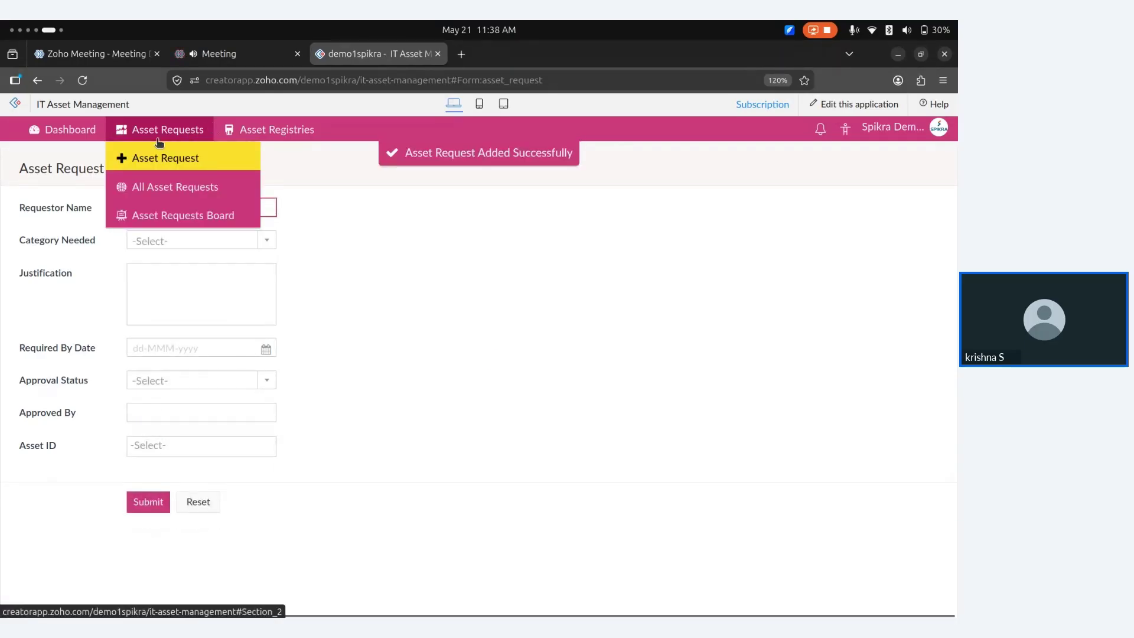
pyautogui.click(155, 189)
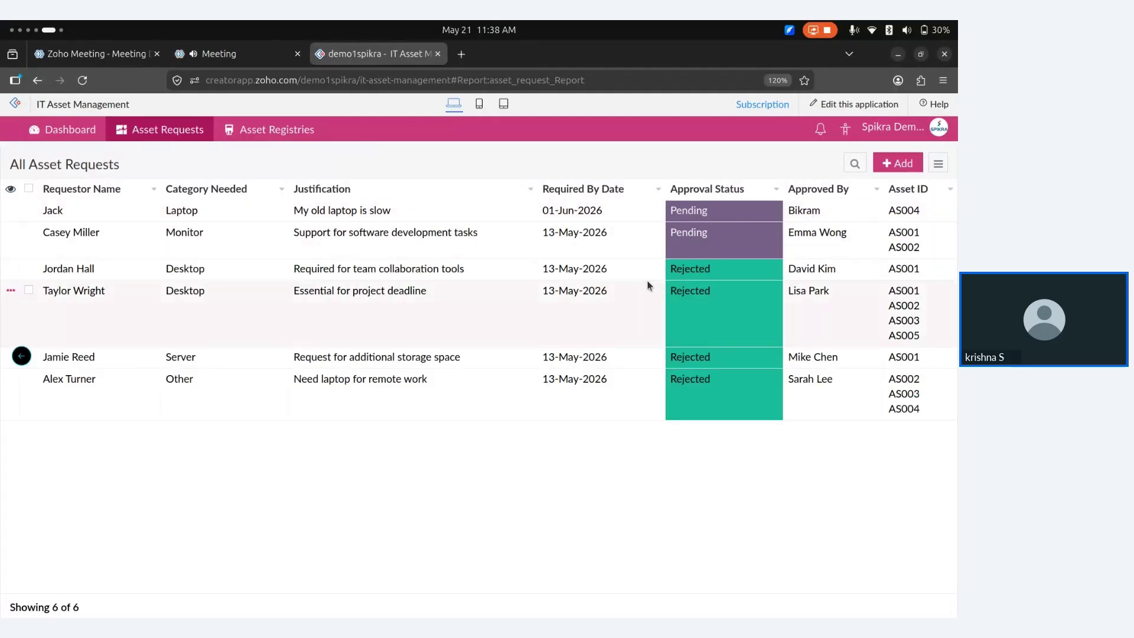
pyautogui.moveTo(160, 130)
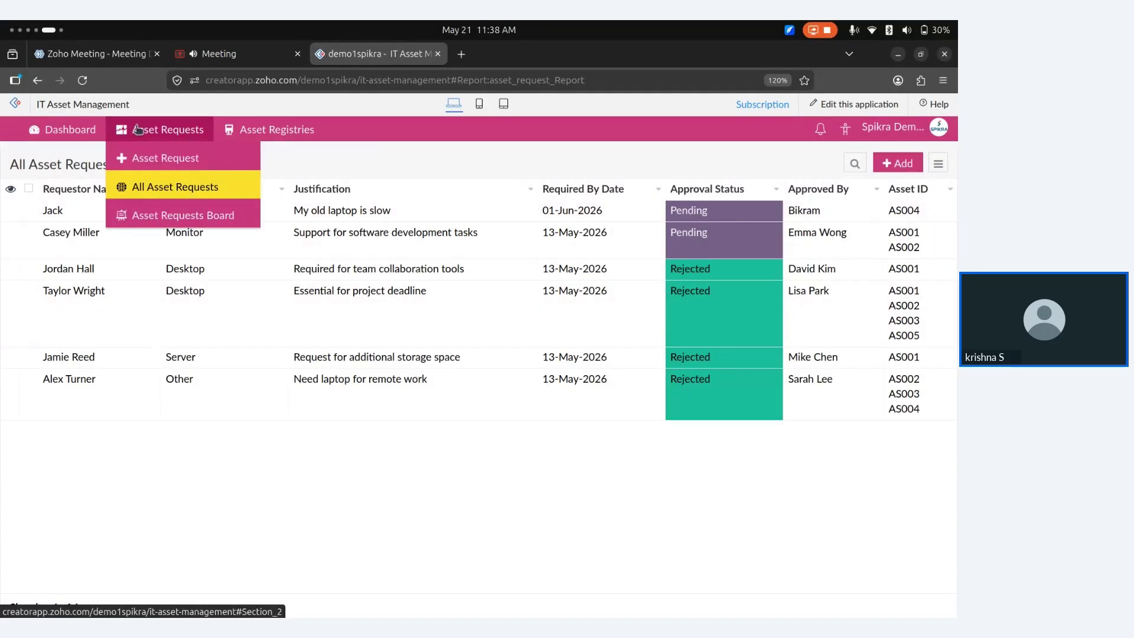
pyautogui.click(175, 219)
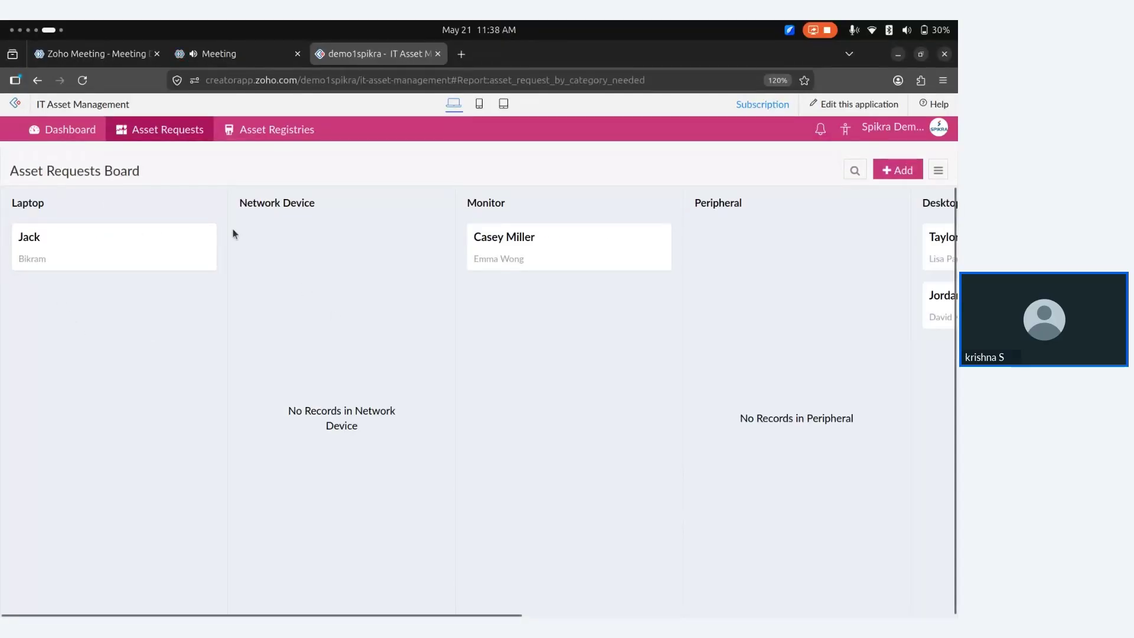
pyautogui.hscroll(5, 499, 343)
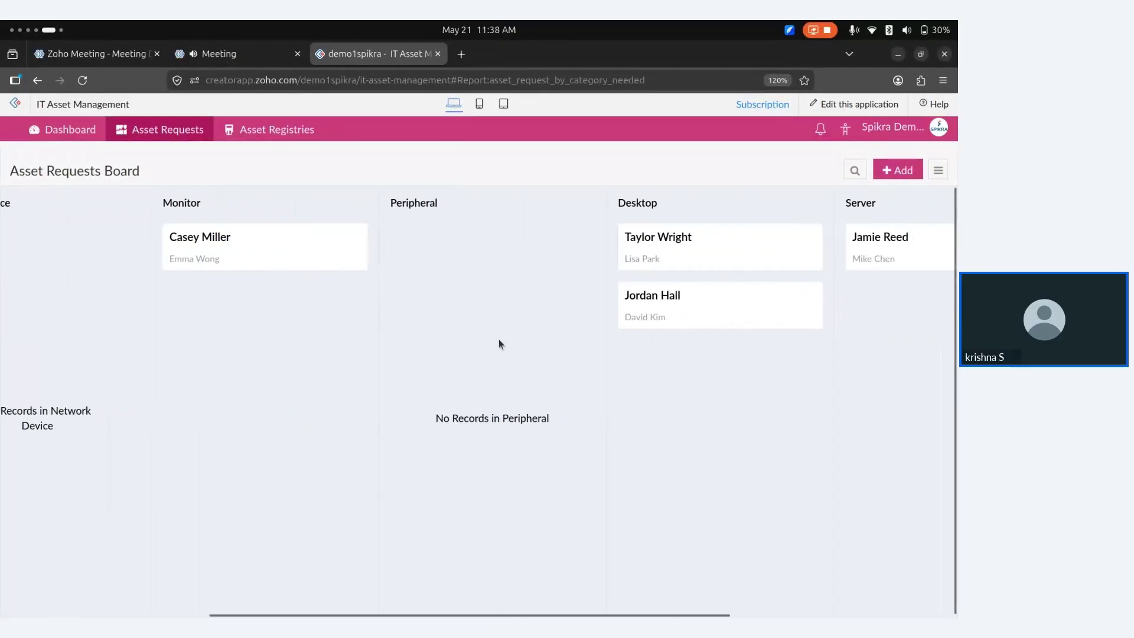
pyautogui.hscroll(5, 499, 342)
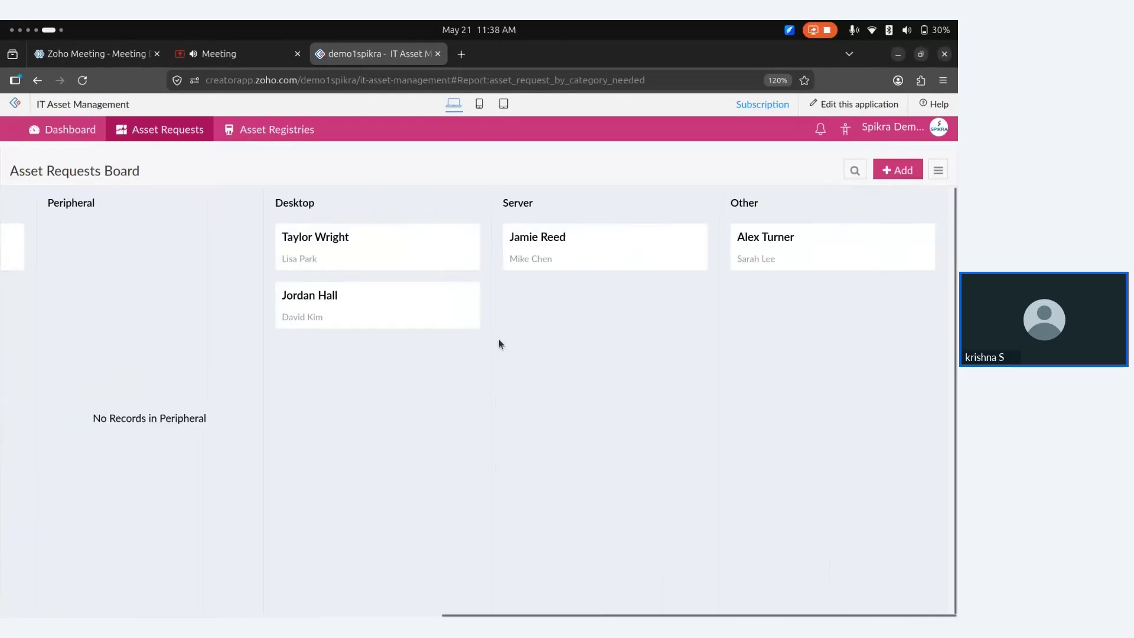
# Examine the Asset Requests Board columns from Laptop through Other again
pyautogui.hscroll(-10, 498, 343)
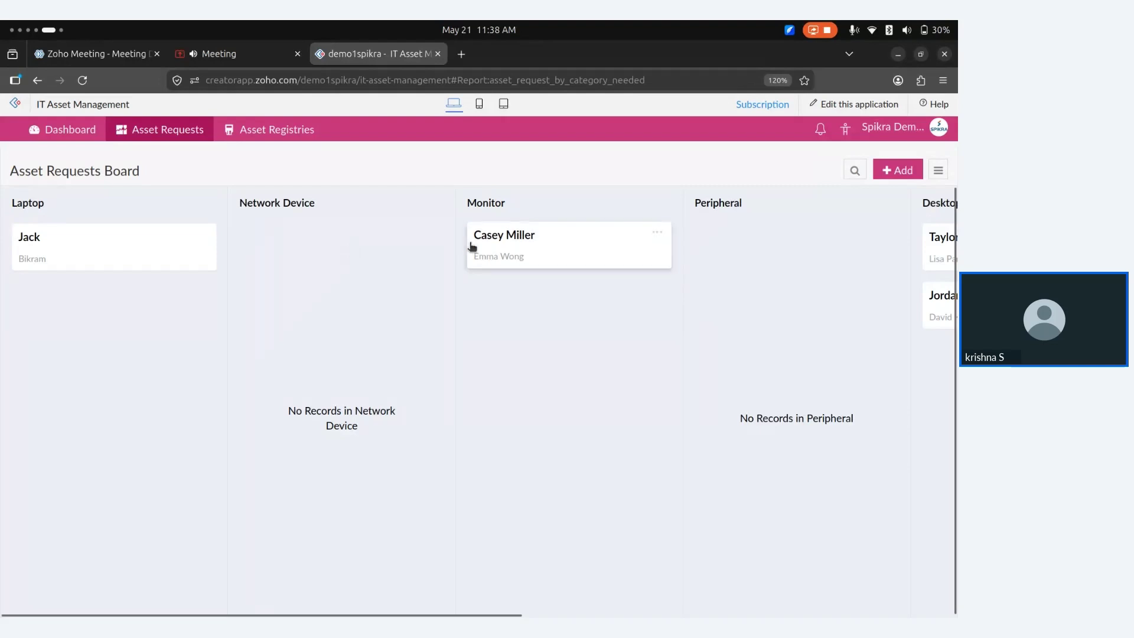
pyautogui.hscroll(4, 570, 243)
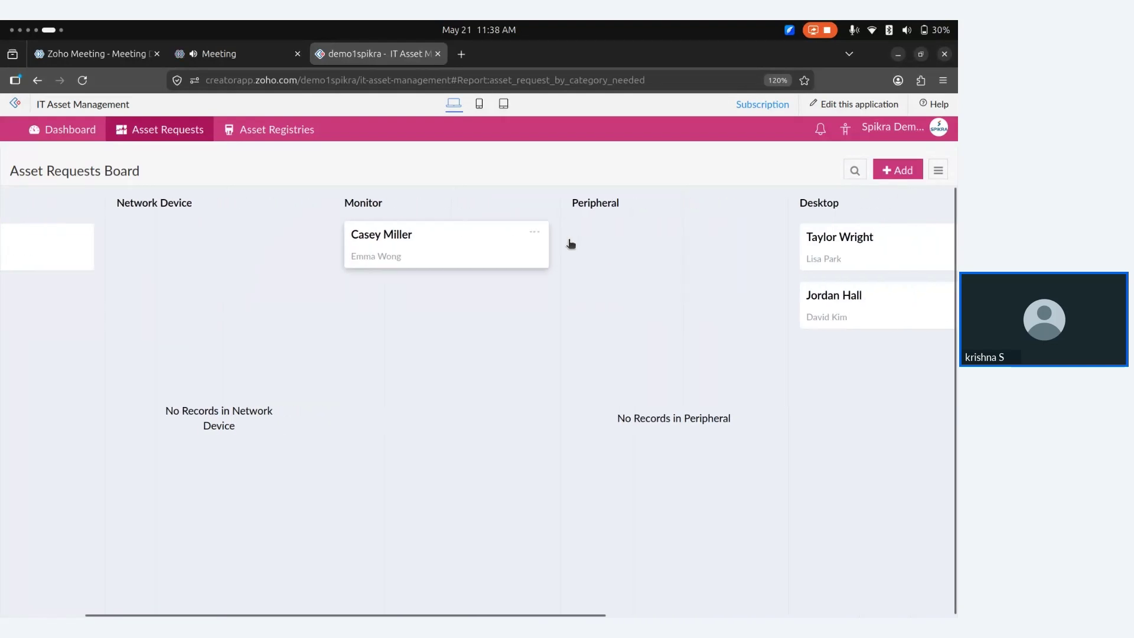
pyautogui.hscroll(7, 807, 293)
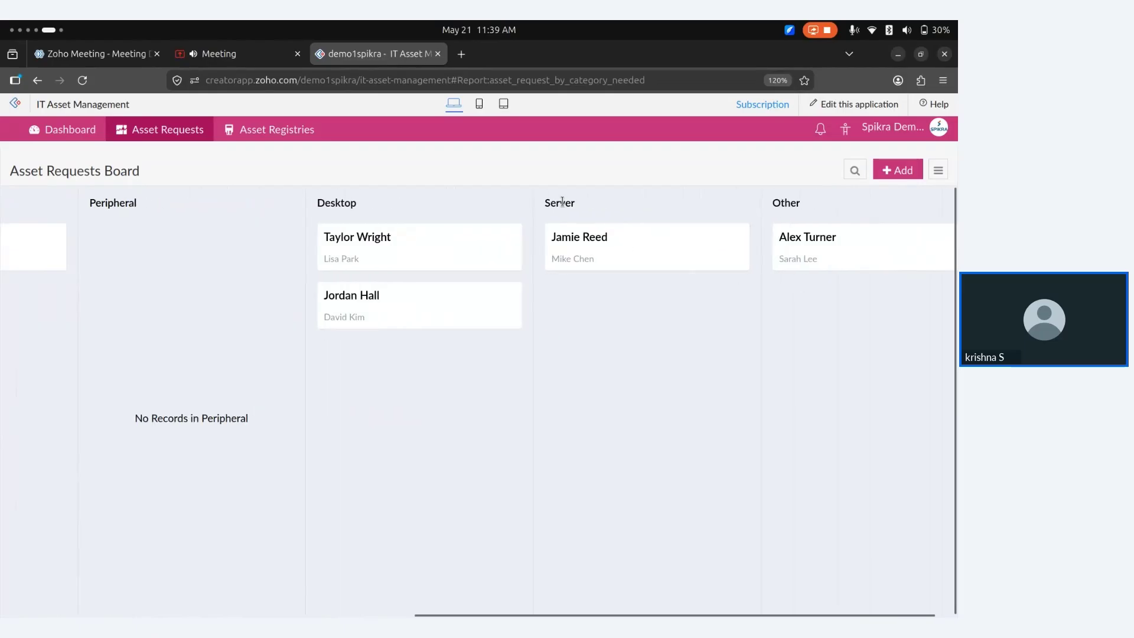
pyautogui.hscroll(1, 638, 272)
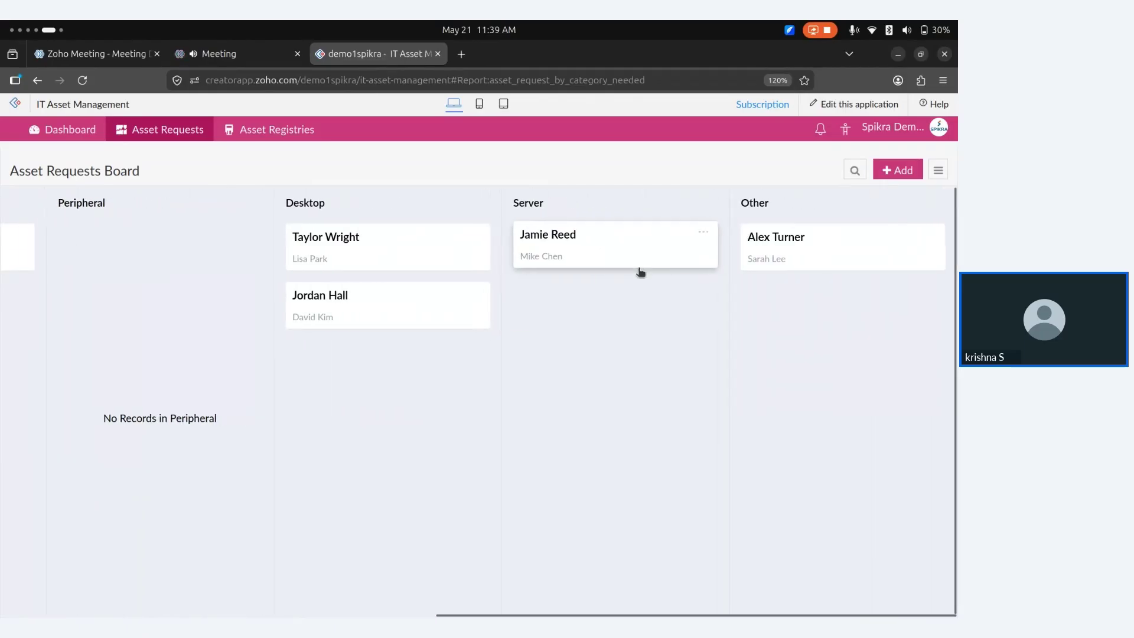
pyautogui.hscroll(-8, 640, 271)
pyautogui.moveTo(185, 146)
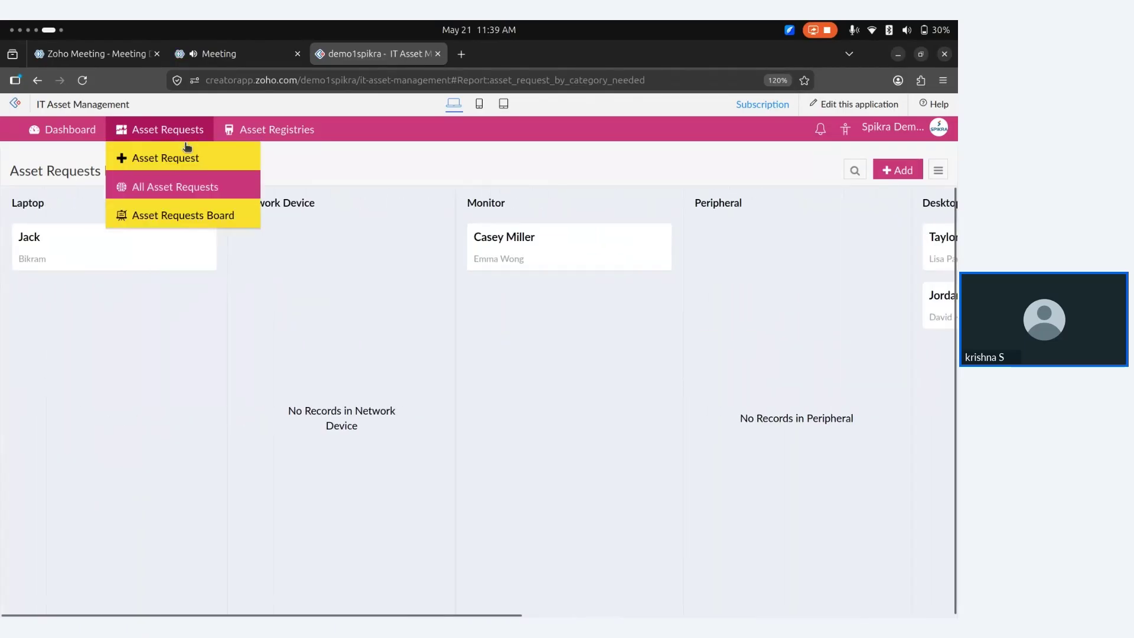
# Open a blank Asset Registry form and look through its fields, including Asset ID, QR Code and Notes
pyautogui.moveTo(280, 130)
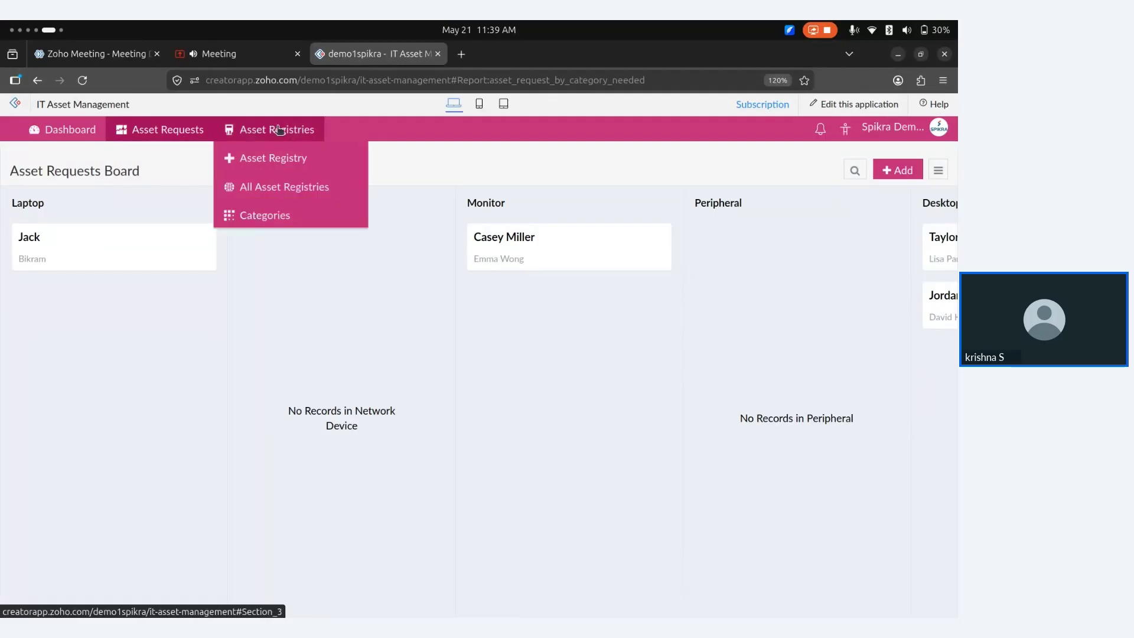
pyautogui.click(287, 172)
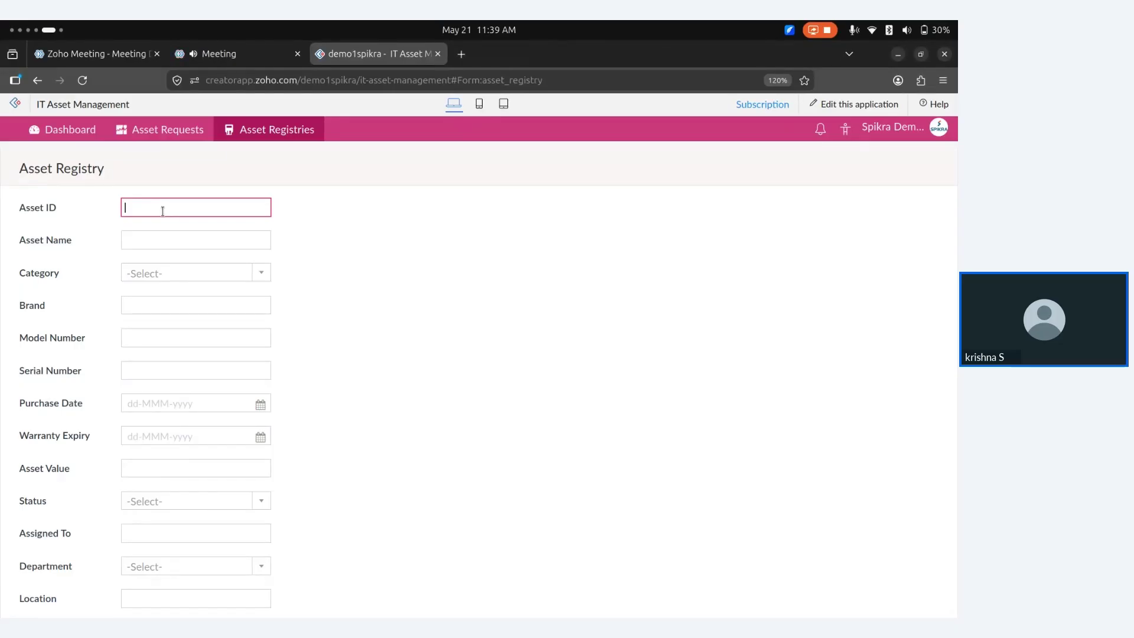
pyautogui.scroll(-1, 189, 277)
pyautogui.scroll(-4, 190, 278)
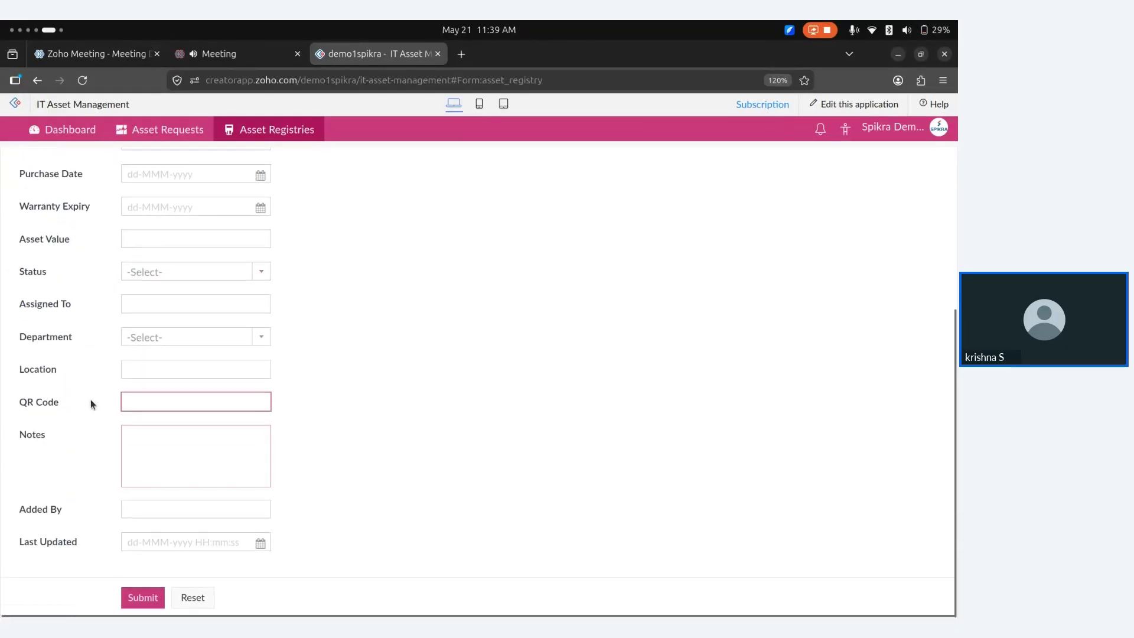
pyautogui.click(157, 405)
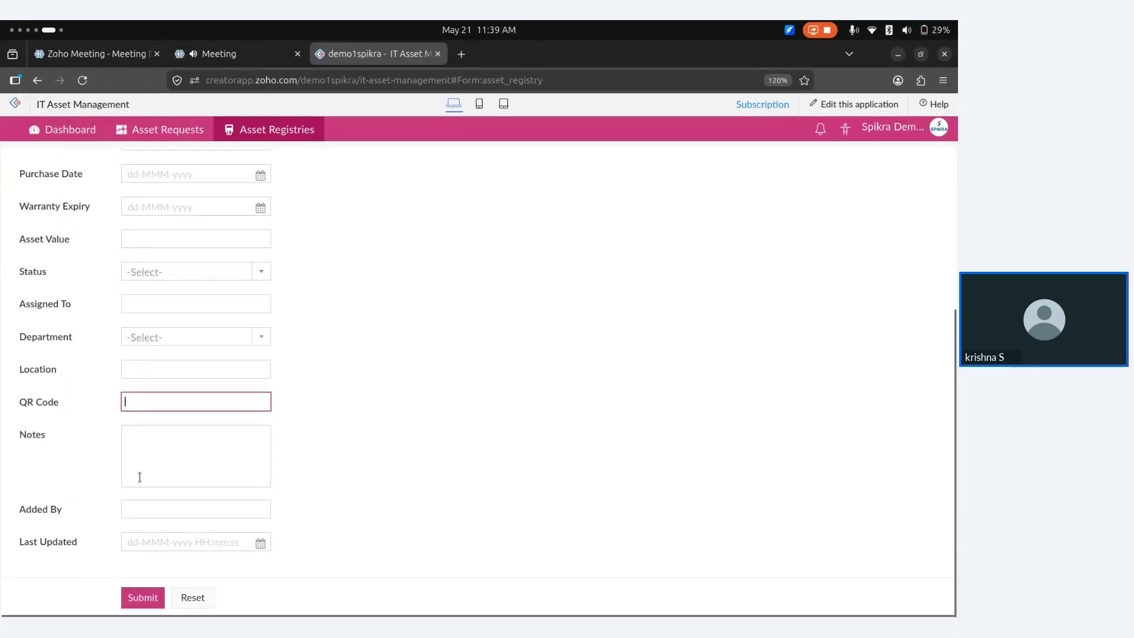
pyautogui.scroll(5, 193, 447)
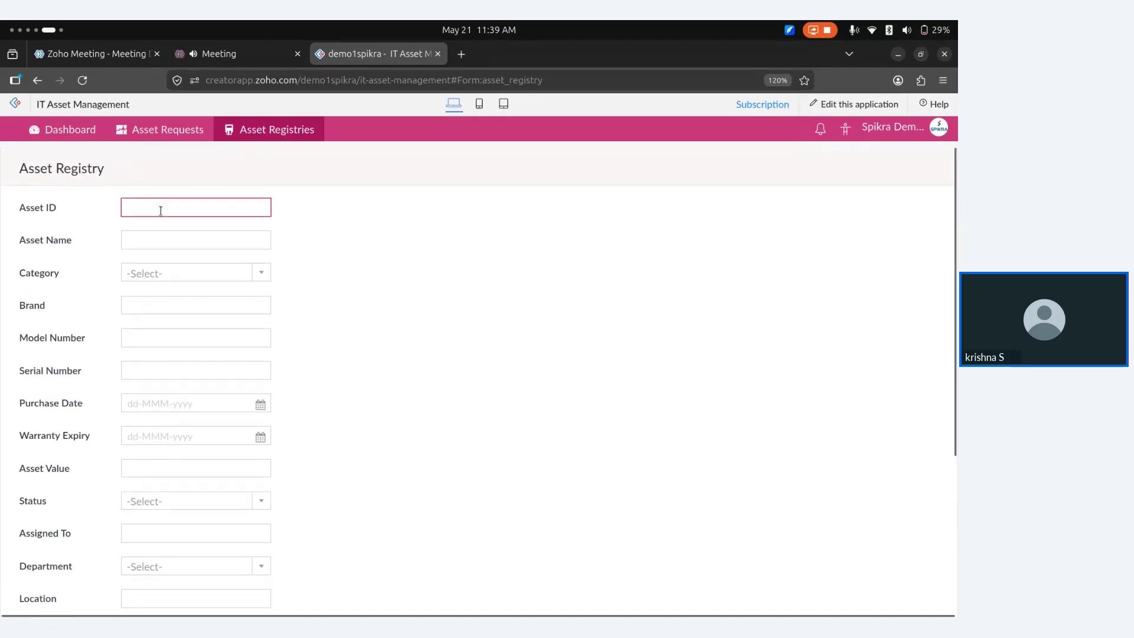
pyautogui.scroll(-5, 173, 242)
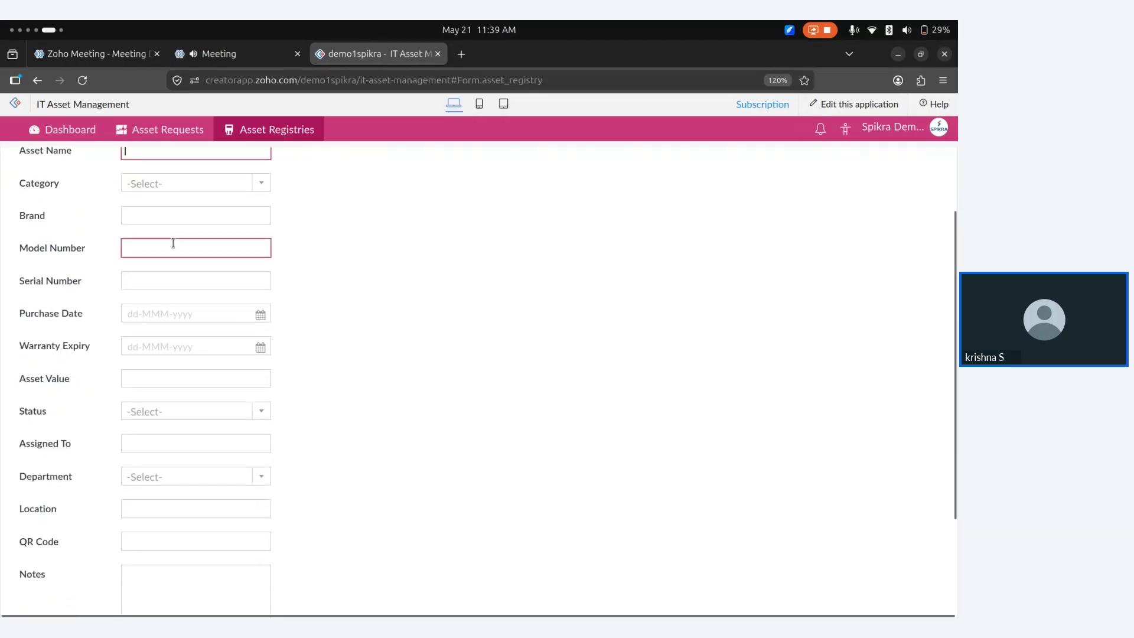
pyautogui.scroll(5, 173, 242)
# Open the All Asset Registries report and view the details of asset AS005
pyautogui.moveTo(272, 131)
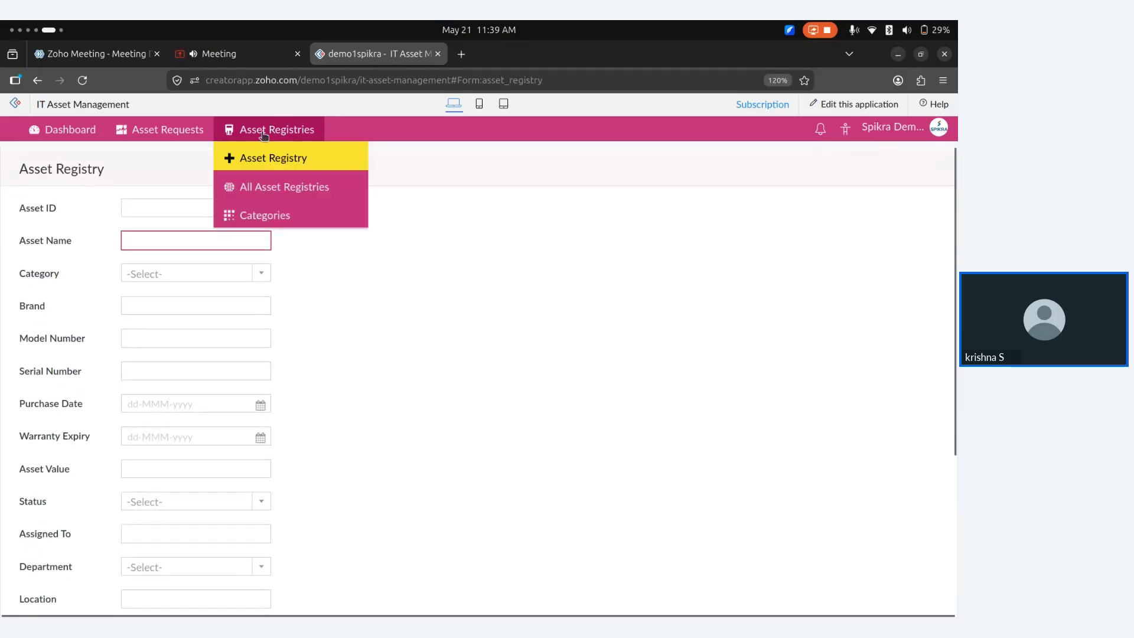
pyautogui.click(273, 188)
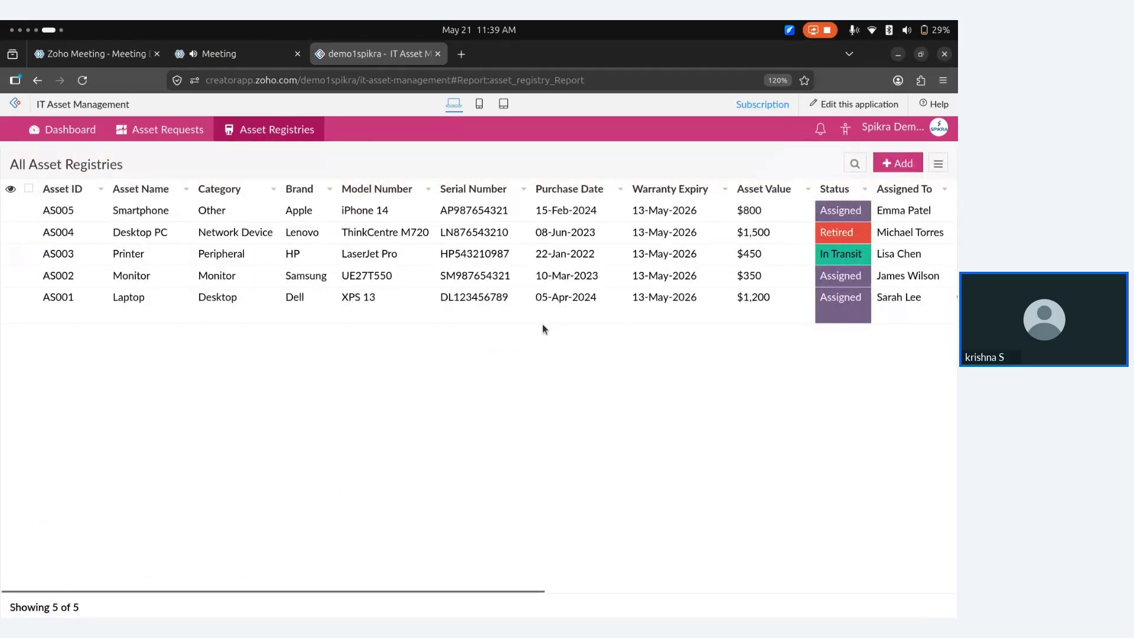
pyautogui.click(68, 215)
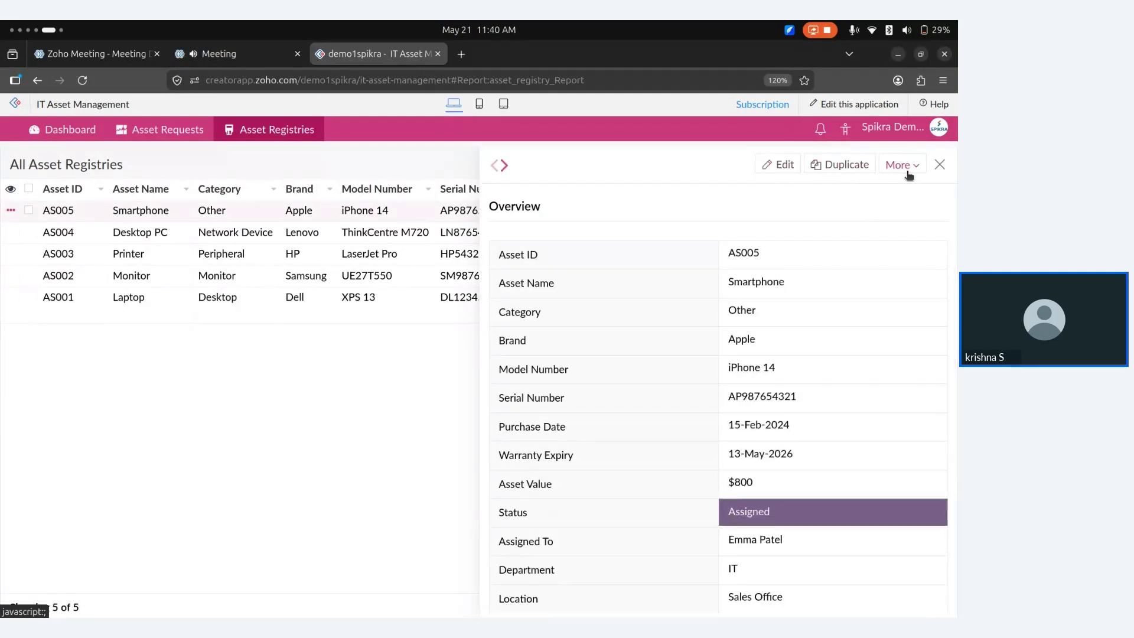
# Open asset AS005 for editing, inspect its warranty, status, QR Code and Notes fields, and close the record without saving
pyautogui.click(775, 171)
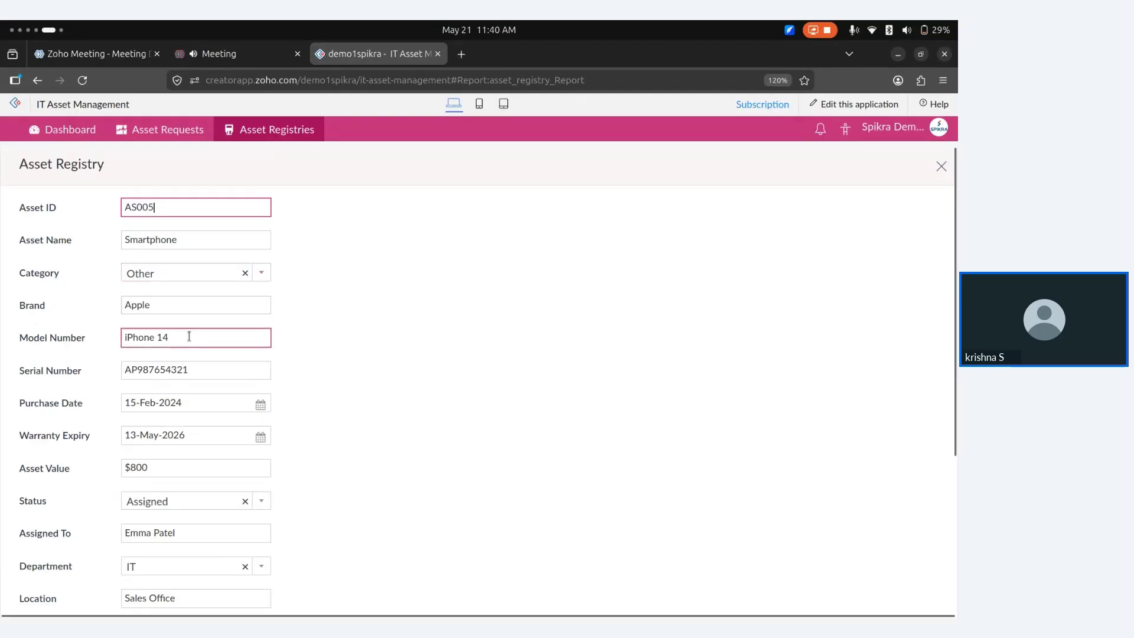
pyautogui.scroll(-2, 229, 371)
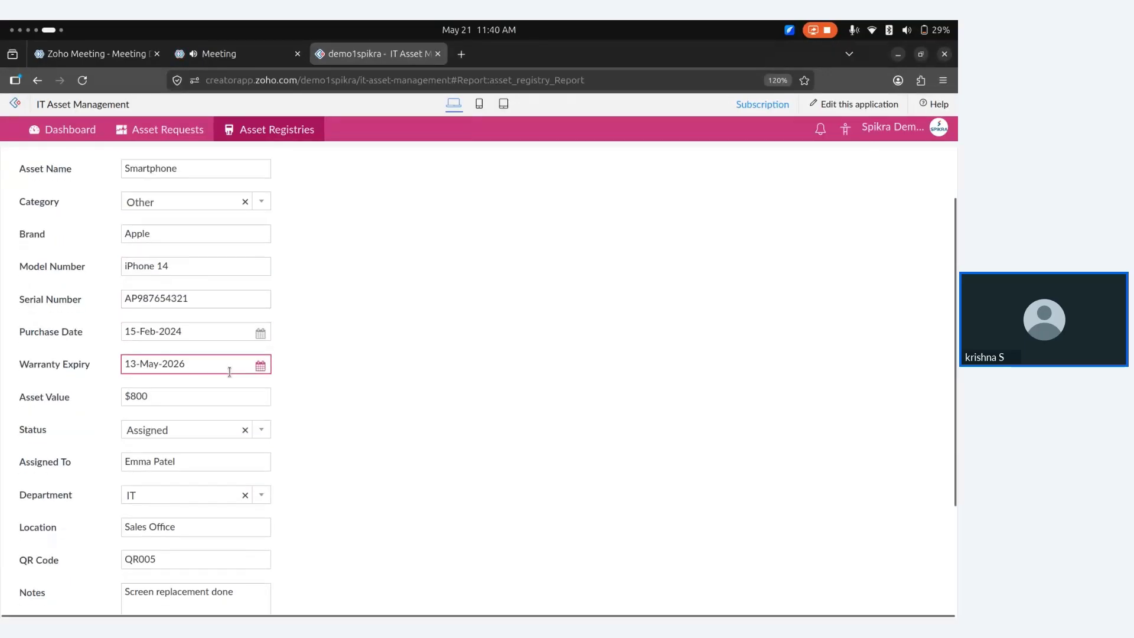
pyautogui.click(197, 380)
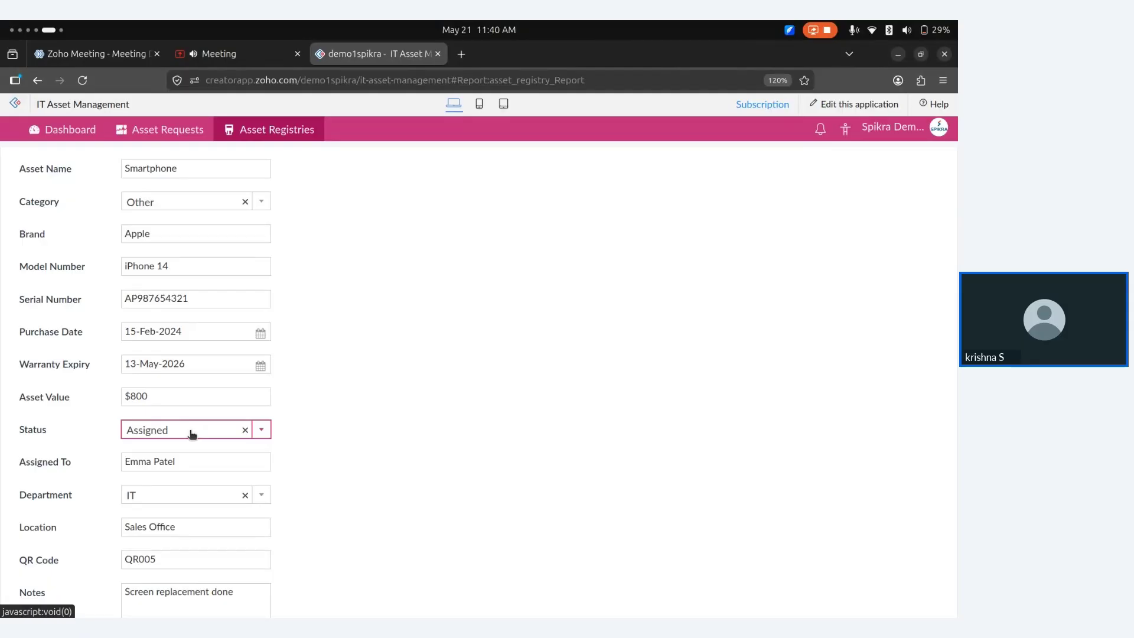
pyautogui.scroll(-3, 190, 433)
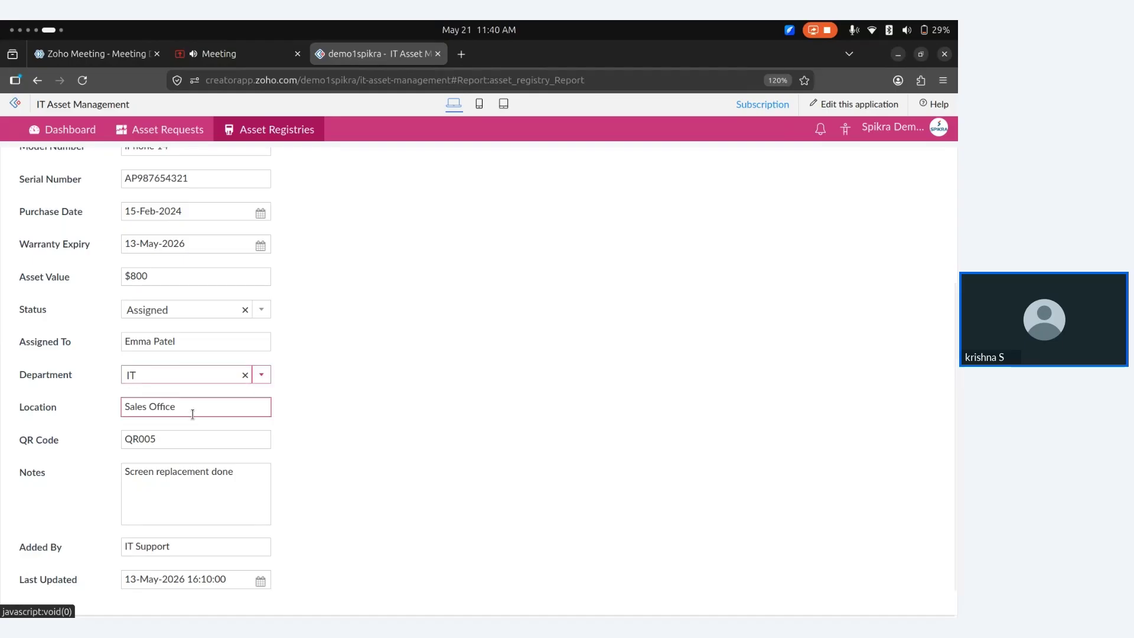
pyautogui.scroll(-1, 195, 414)
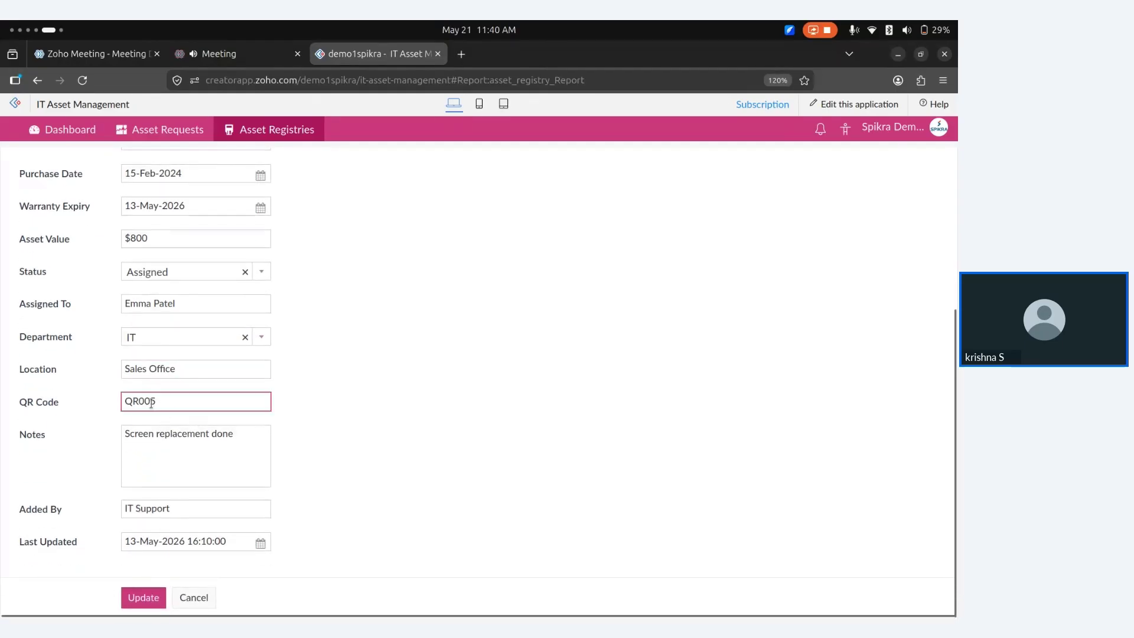
pyautogui.click(198, 466)
pyautogui.click(194, 400)
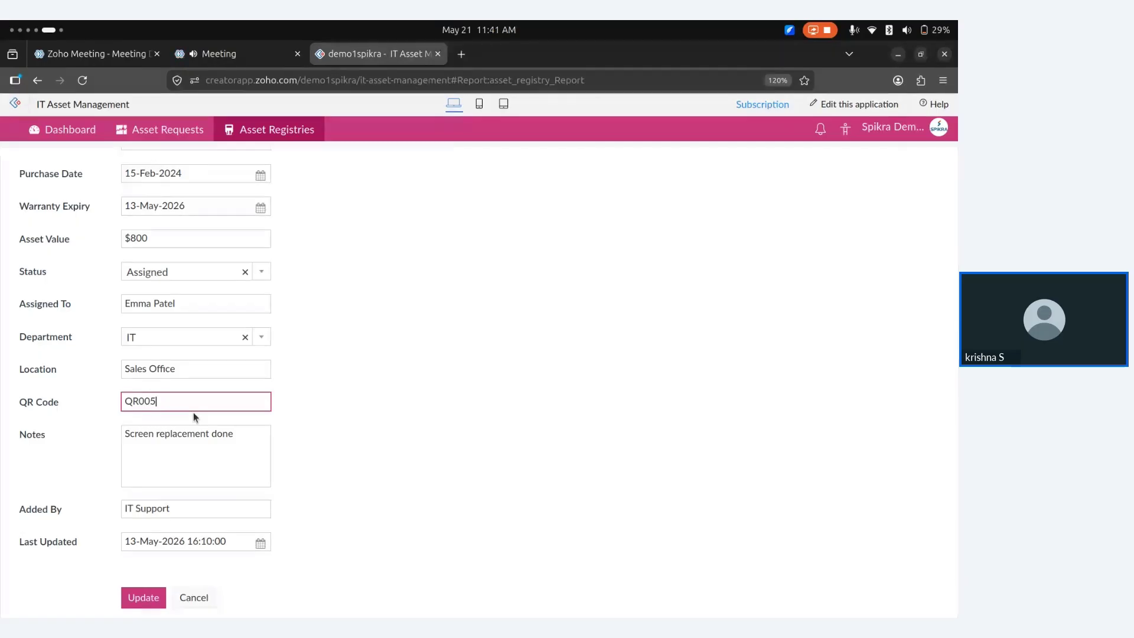
pyautogui.click(193, 436)
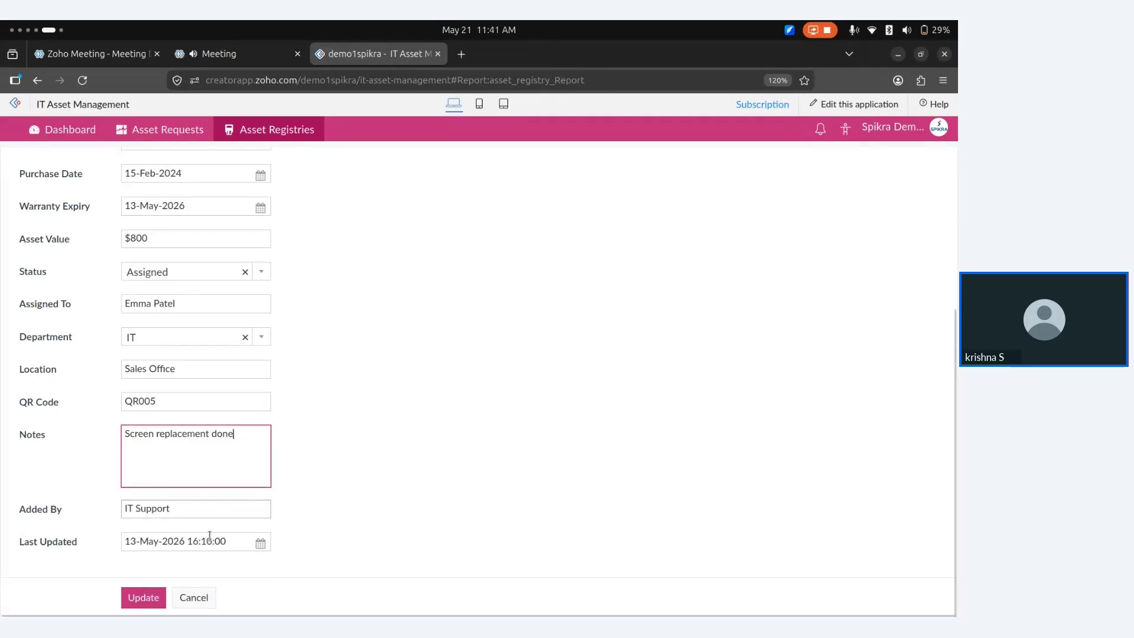
pyautogui.click(199, 599)
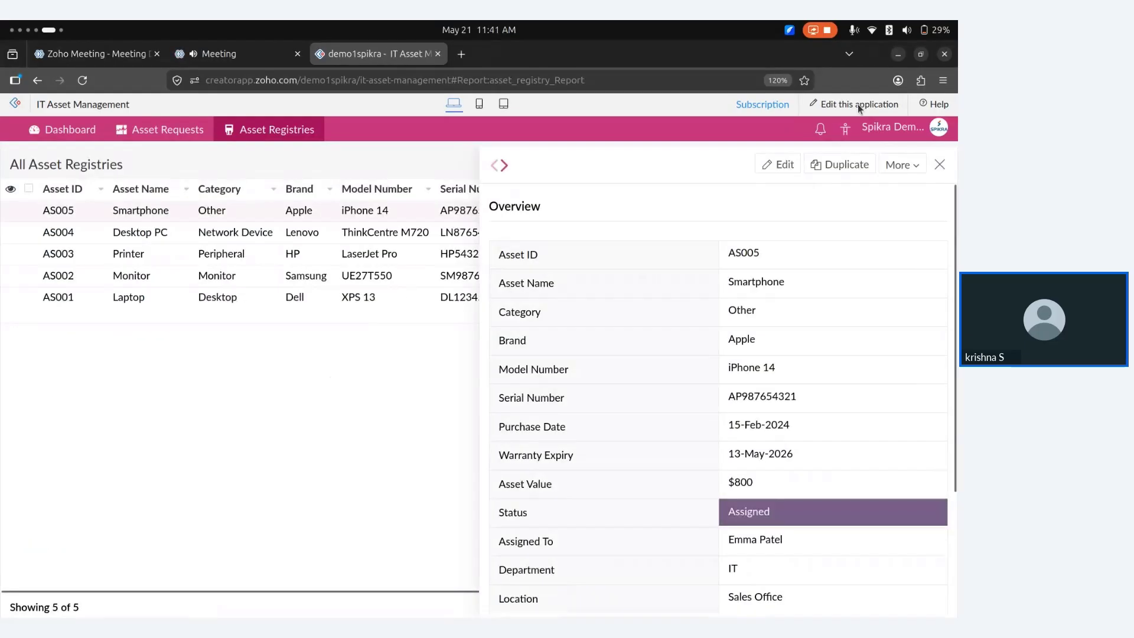
pyautogui.click(940, 164)
# Open the Categories board of the asset registries and look across its columns from Laptop to Other
pyautogui.moveTo(274, 124)
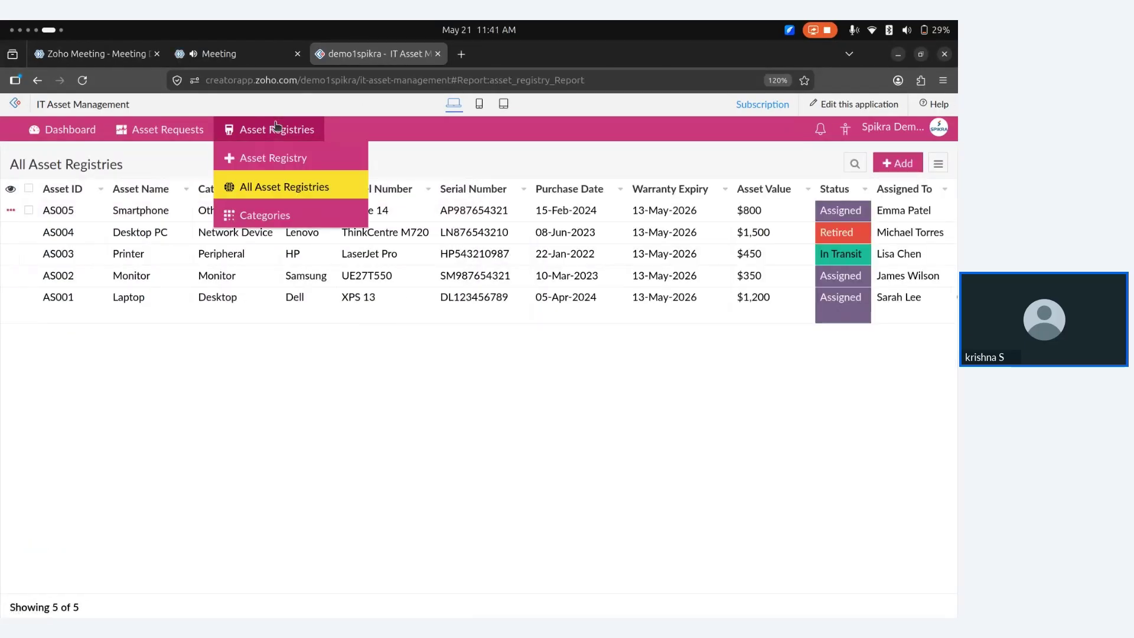
pyautogui.click(266, 215)
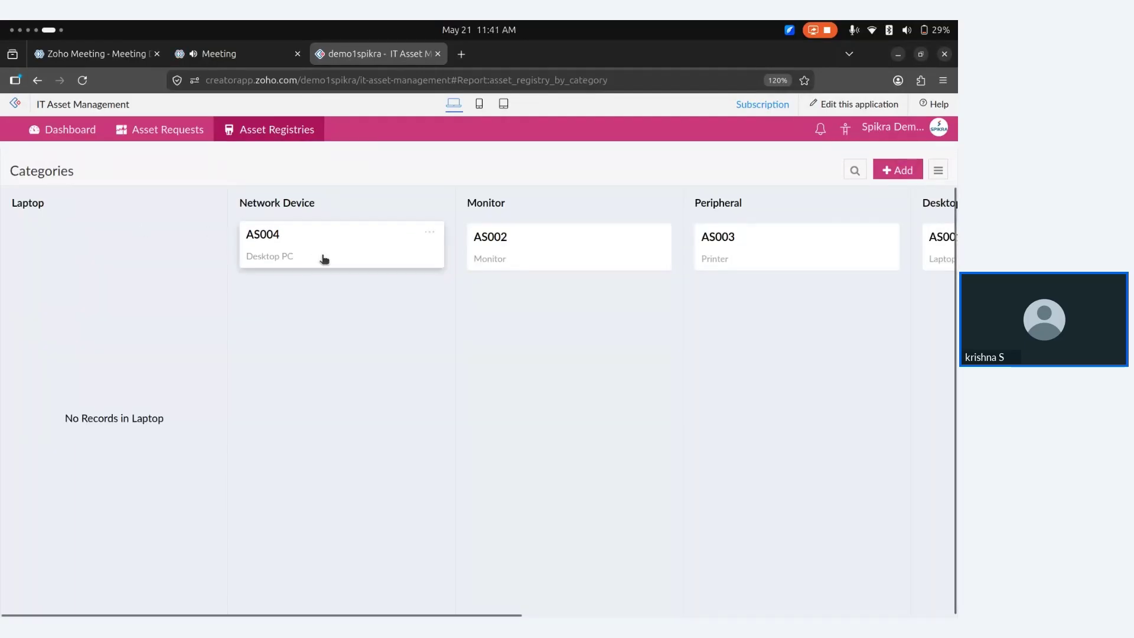
pyautogui.hscroll(6, 324, 258)
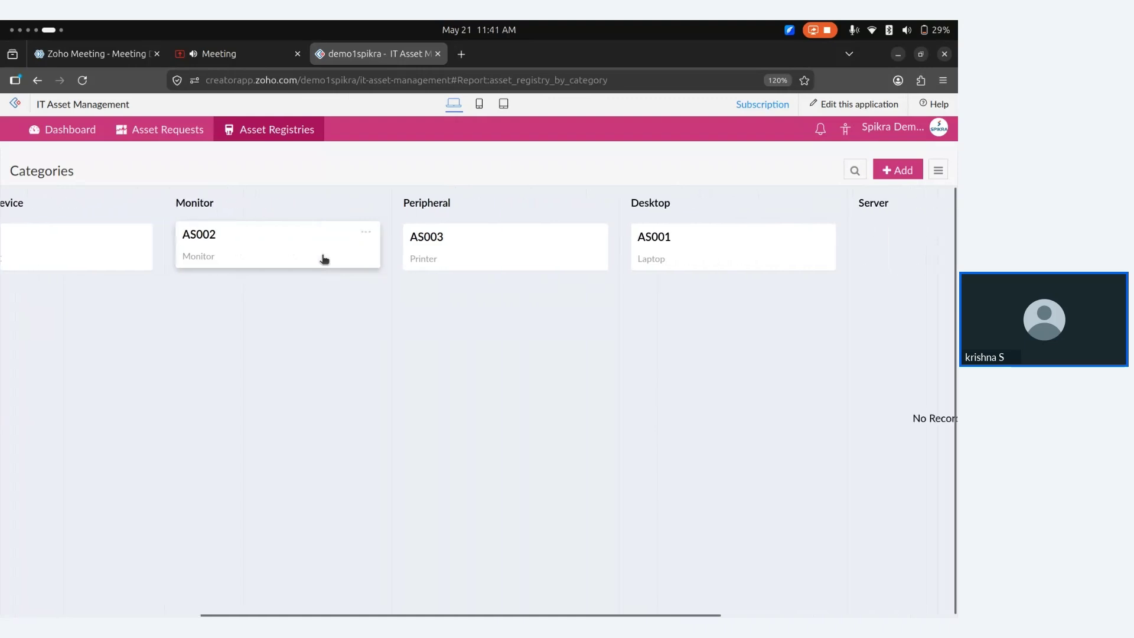
pyautogui.hscroll(4, 322, 260)
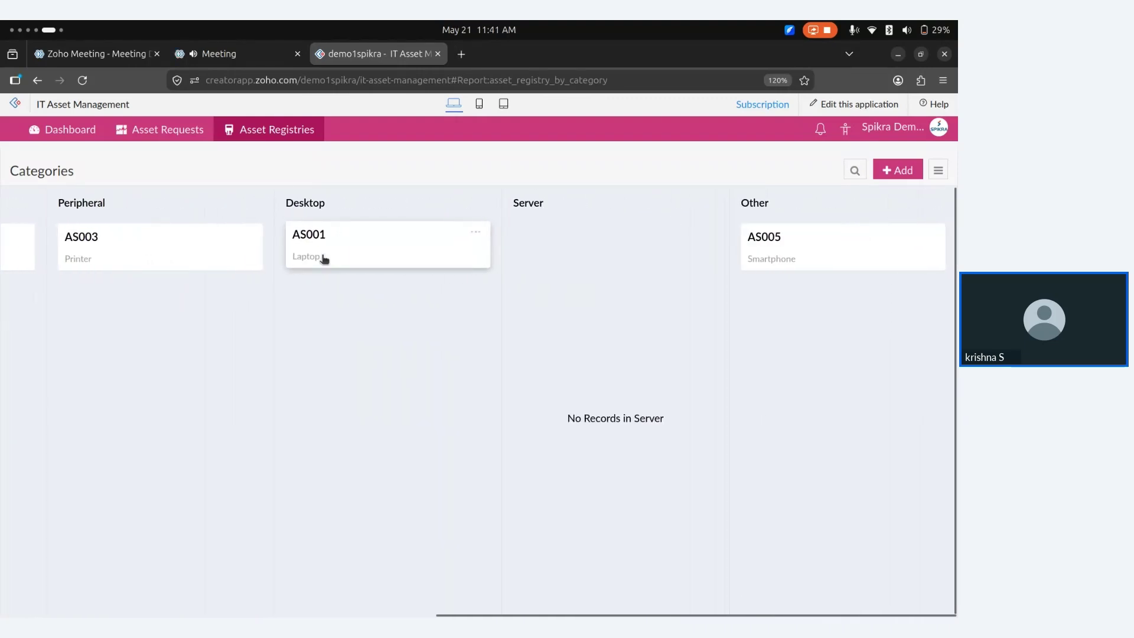
pyautogui.hscroll(-10, 719, 303)
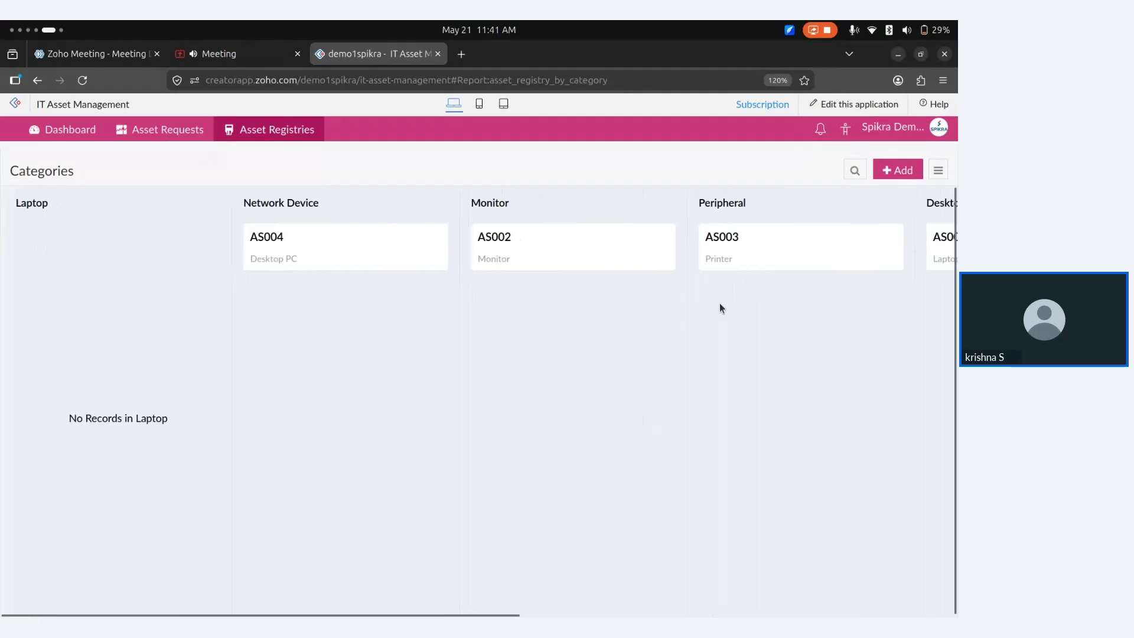
# Open a blank Asset Request form to show its fields
pyautogui.moveTo(263, 142)
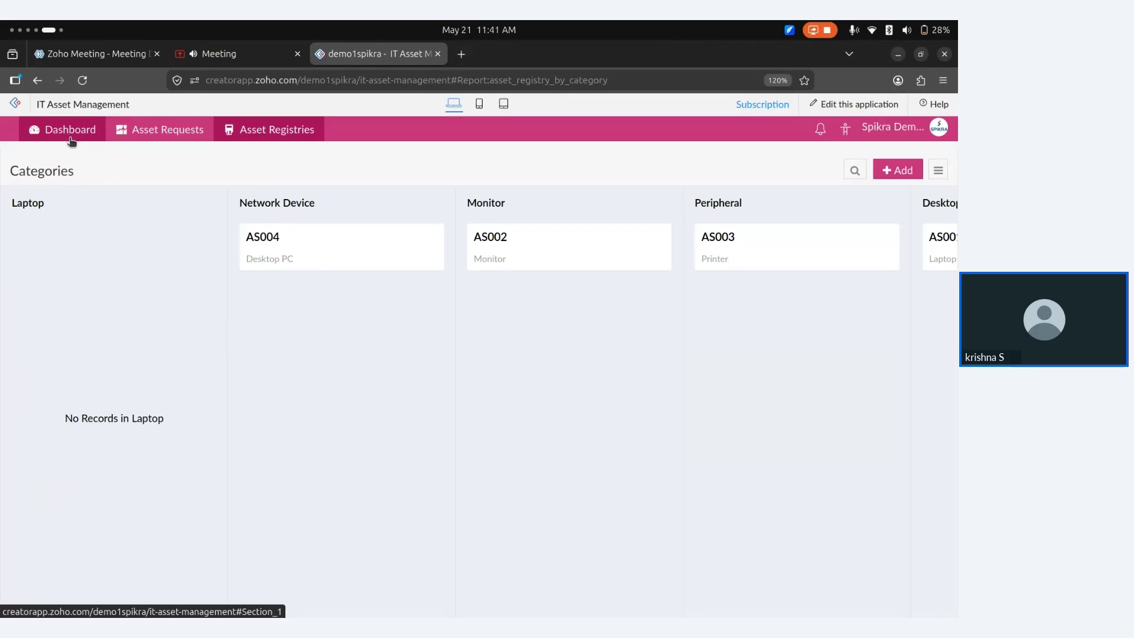
pyautogui.moveTo(182, 126)
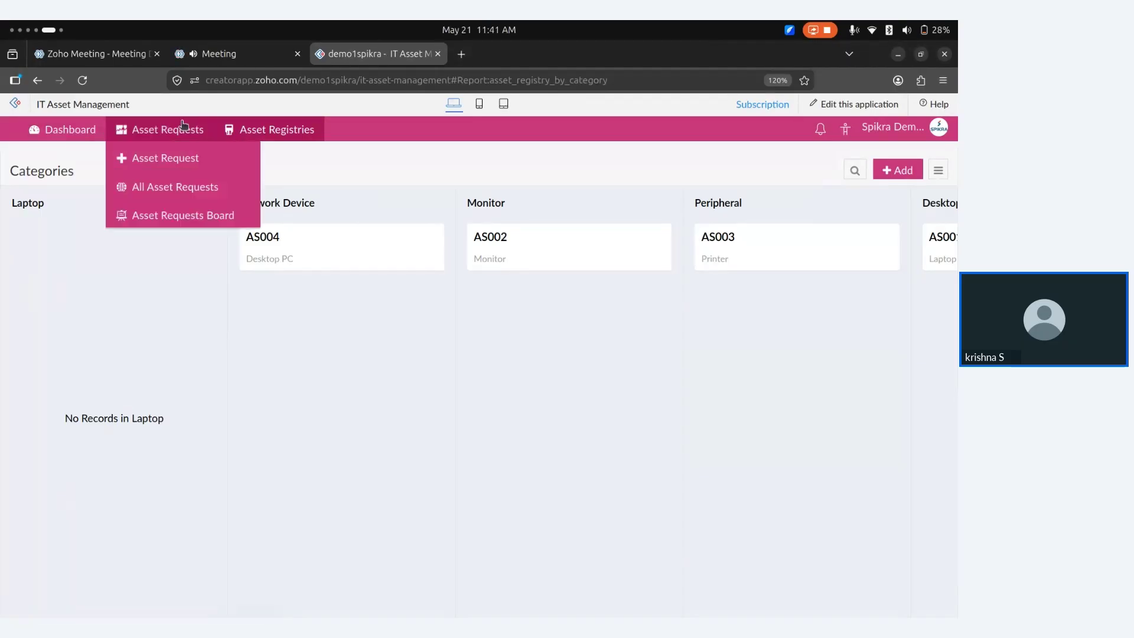
pyautogui.click(170, 167)
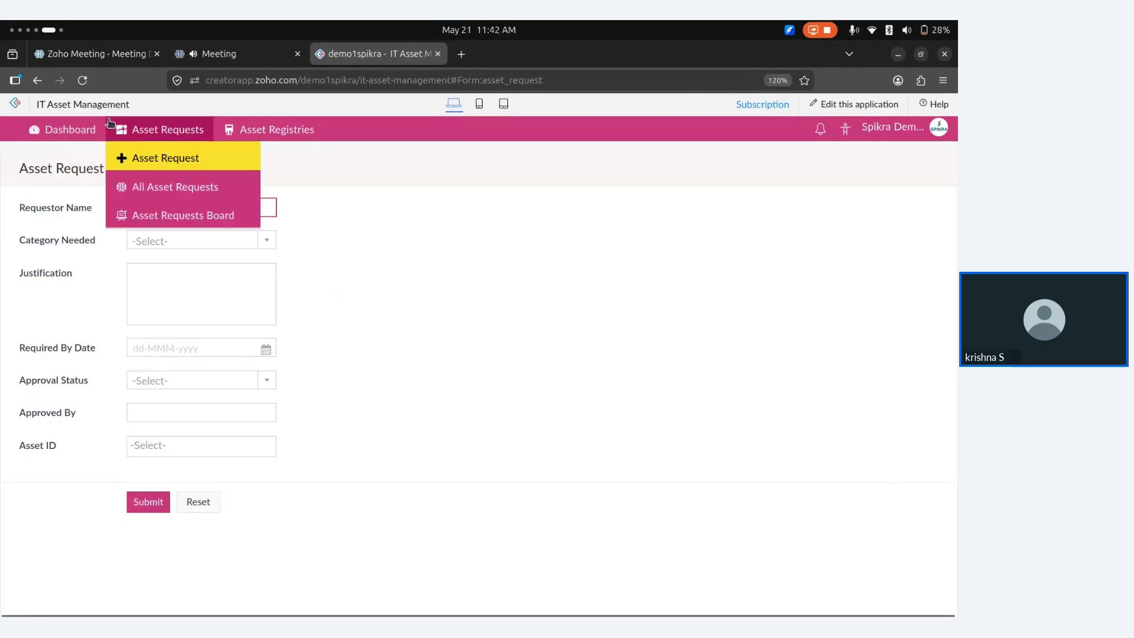
# Return to the dashboard and review the request counts and the distribution charts
pyautogui.click(89, 121)
pyautogui.moveTo(246, 157)
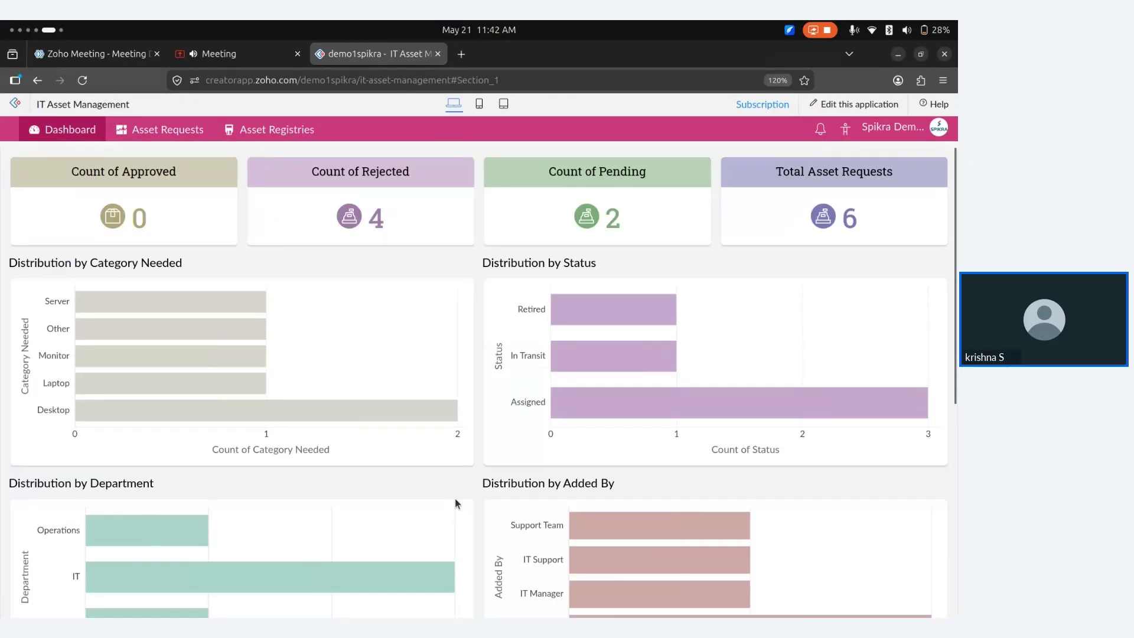
pyautogui.scroll(-5, 454, 498)
pyautogui.scroll(4, 433, 373)
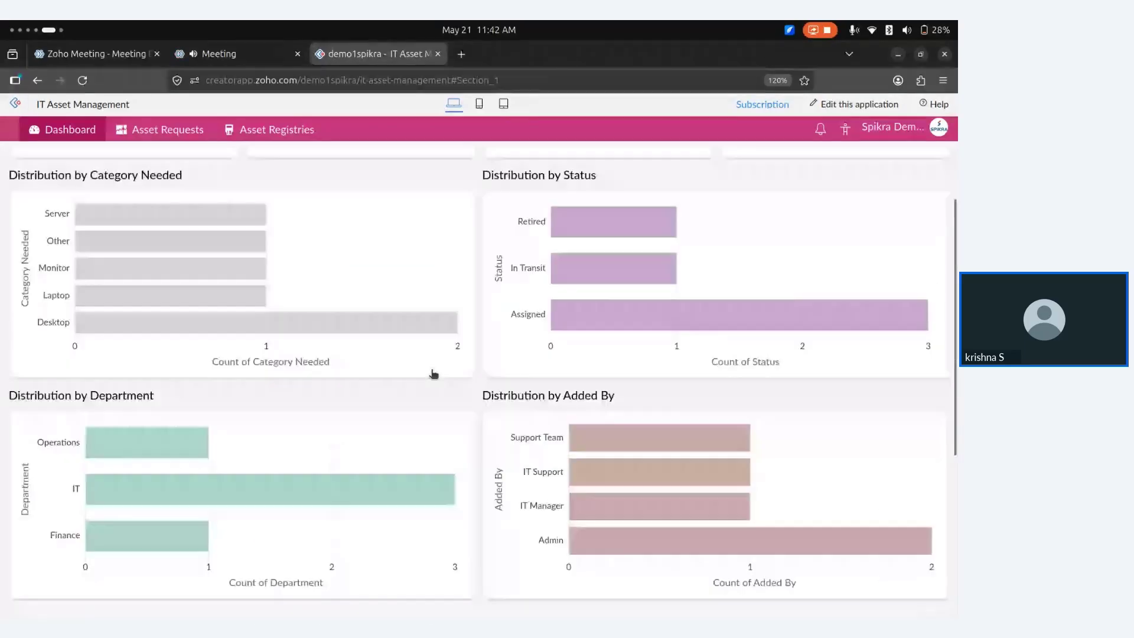
pyautogui.scroll(2, 466, 228)
# Switch to the IT_Asset_Tracker_Webinar presentation in Zoho Show and advance to the "Demo: Build the Form" slide
pyautogui.press('super')
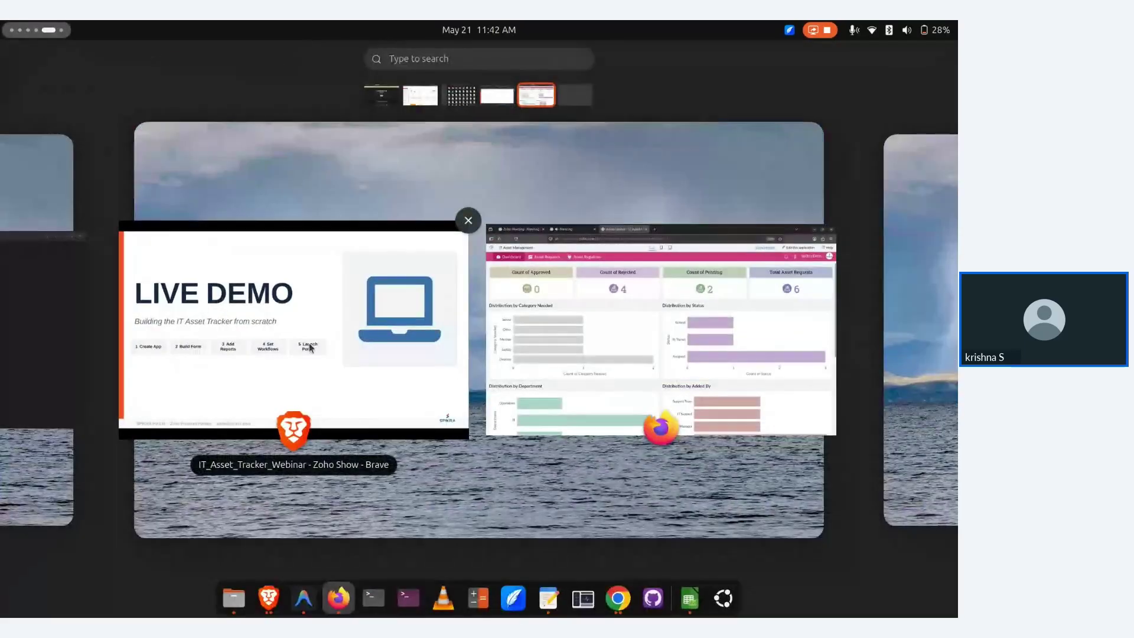
pyautogui.click(310, 347)
pyautogui.press('Right')
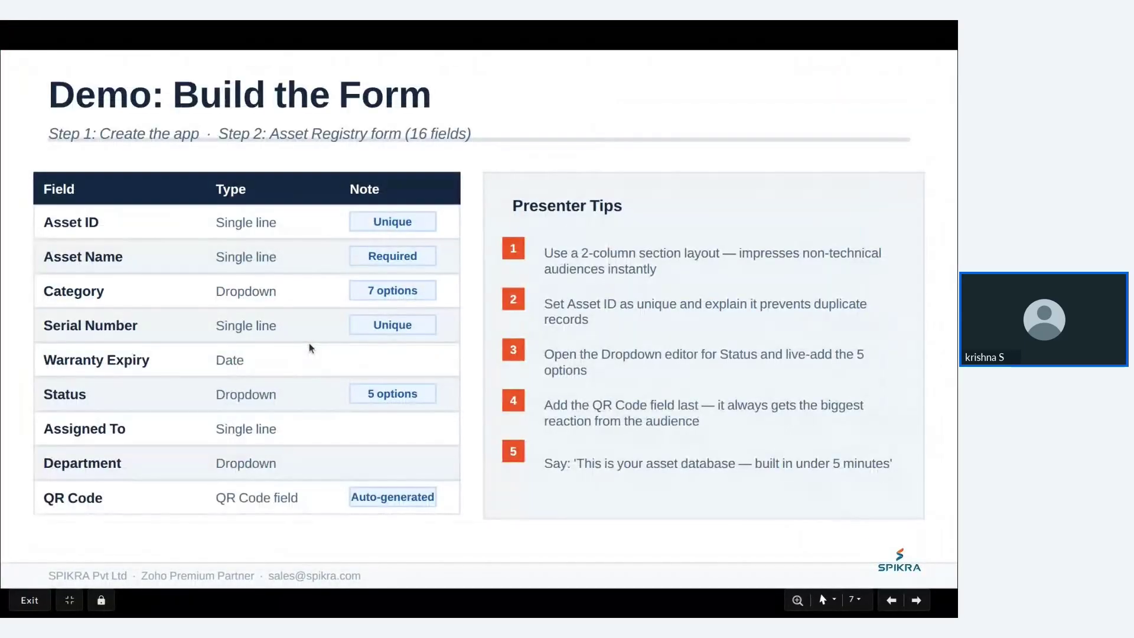